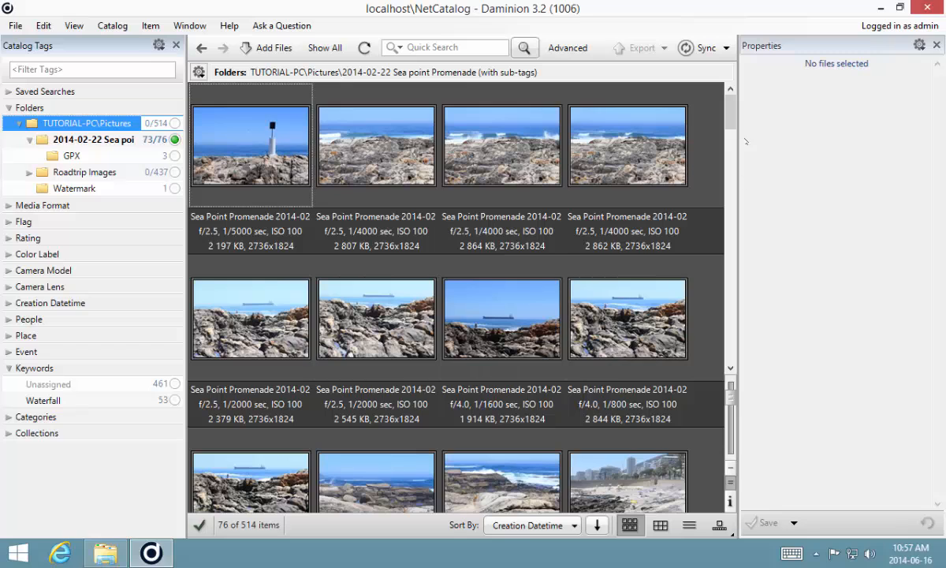
Step: Select the ship-over-rocks photo 0006 and two photos of the beacon on the rocks in the Sea Point Promenade folder
{"action": "scroll", "coordinate": [733, 116], "scroll_direction": "down", "scroll_amount": 1}
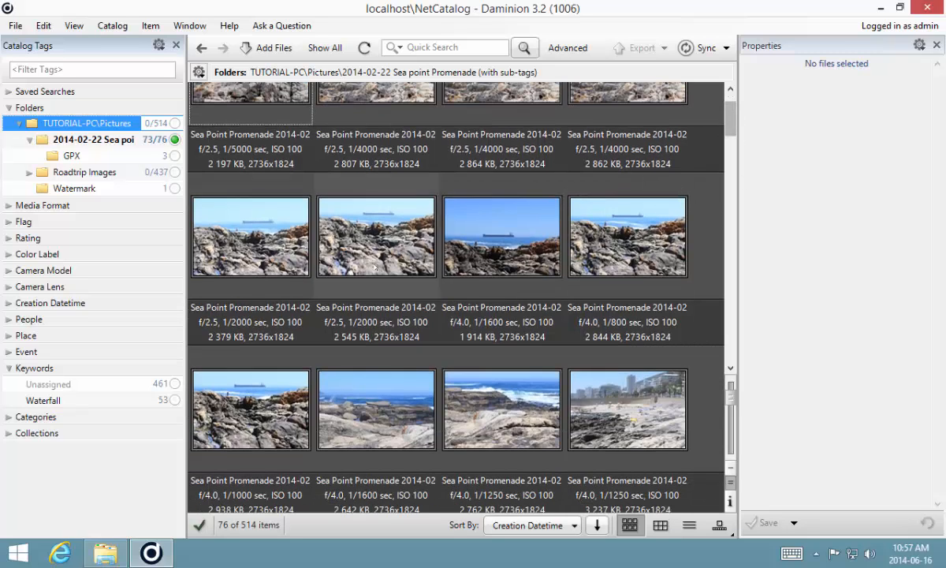
{"action": "left_click", "coordinate": [342, 235]}
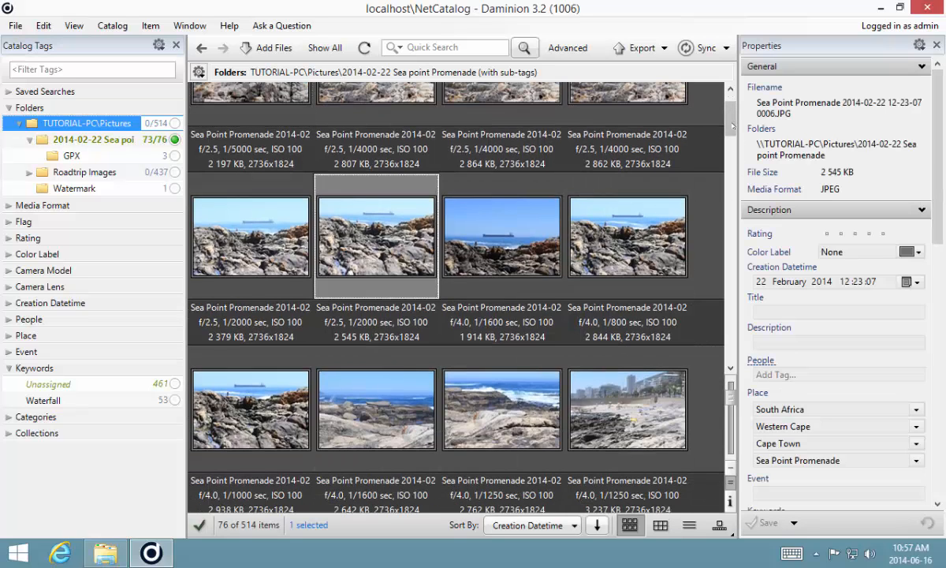
{"action": "scroll", "coordinate": [732, 147], "scroll_direction": "down", "scroll_amount": 3}
{"action": "scroll", "coordinate": [732, 147], "scroll_direction": "down", "scroll_amount": 6}
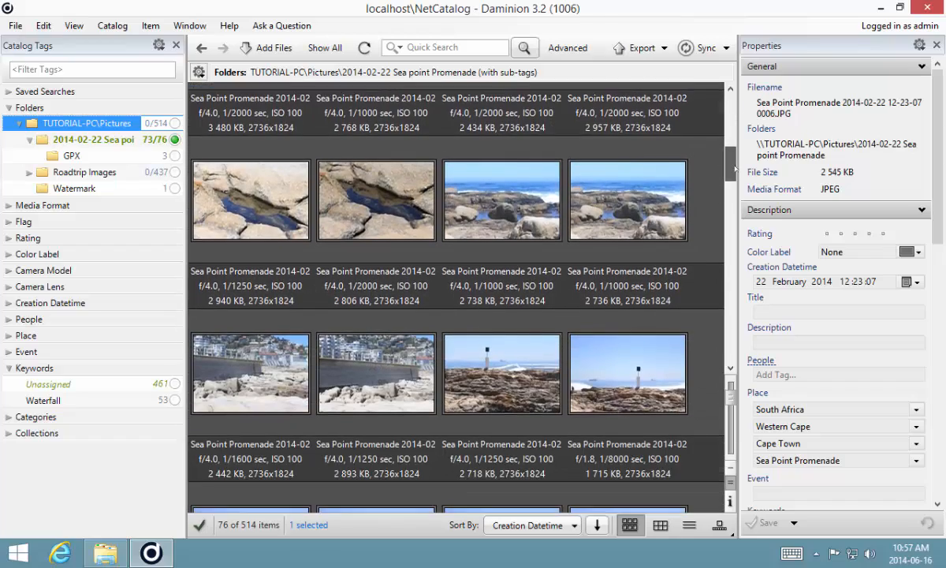
{"action": "left_click_drag", "start_coordinate": [734, 168], "coordinate": [735, 174]}
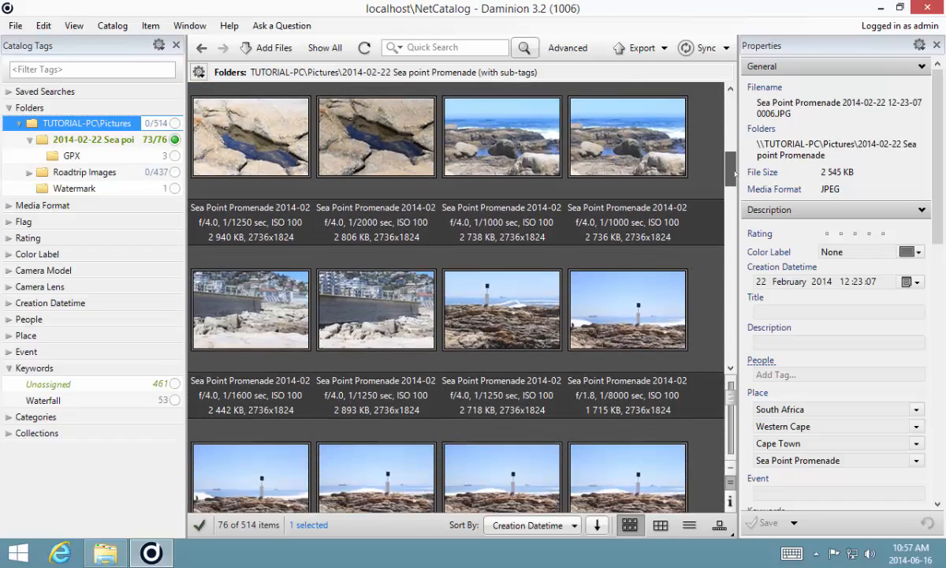
{"action": "scroll", "coordinate": [732, 172], "scroll_direction": "down", "scroll_amount": 2}
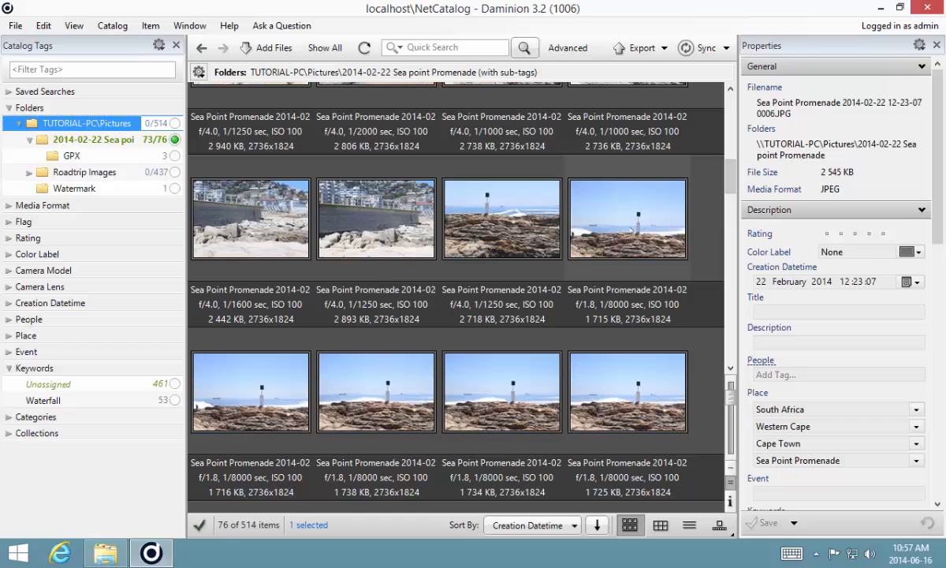
{"action": "left_click", "coordinate": [631, 229], "text": "ctrl"}
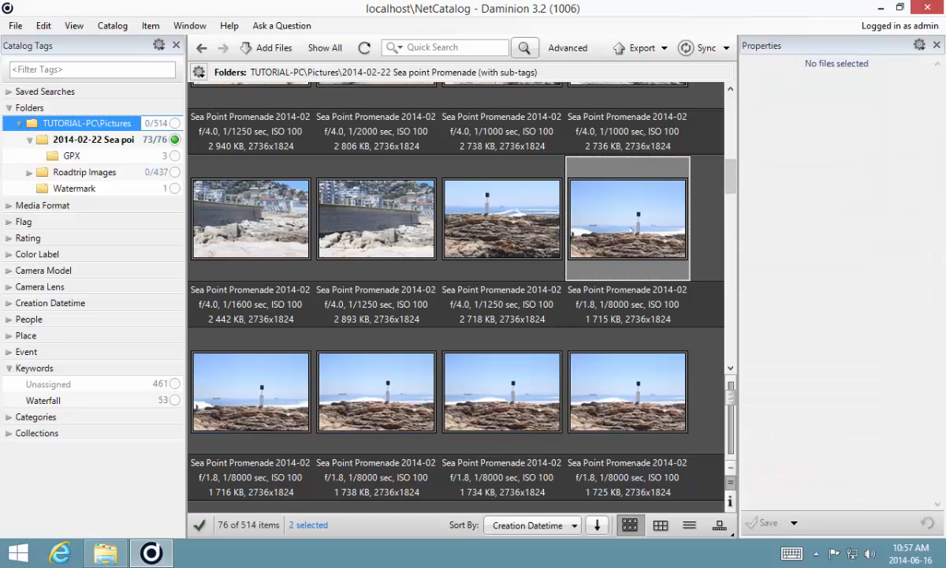
{"action": "left_click", "coordinate": [377, 412], "text": "ctrl"}
Step: Add the second pale rock slab photo and the empty promenade photo beside the cart rider to the selection
{"action": "scroll", "coordinate": [732, 197], "scroll_direction": "down", "scroll_amount": 3}
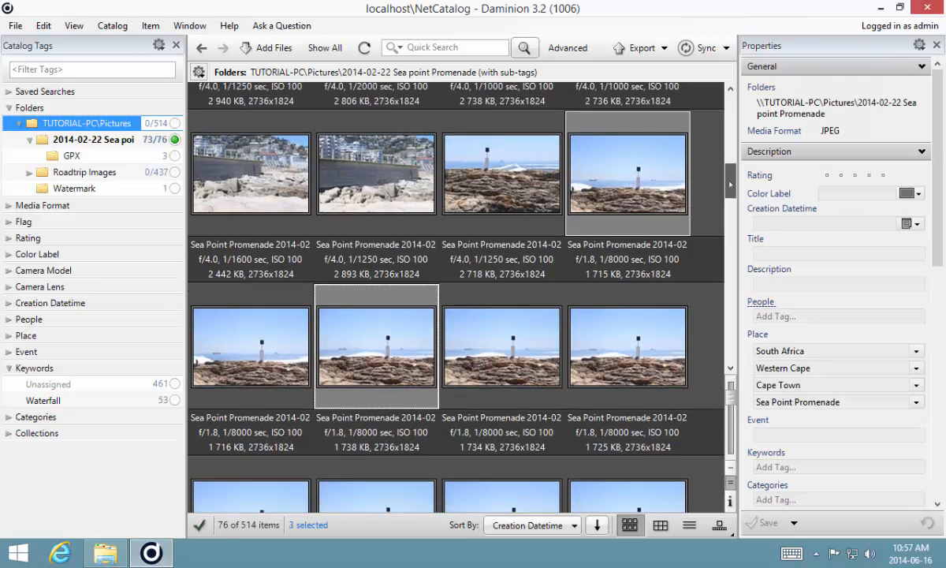
{"action": "scroll", "coordinate": [731, 205], "scroll_direction": "down", "scroll_amount": 6}
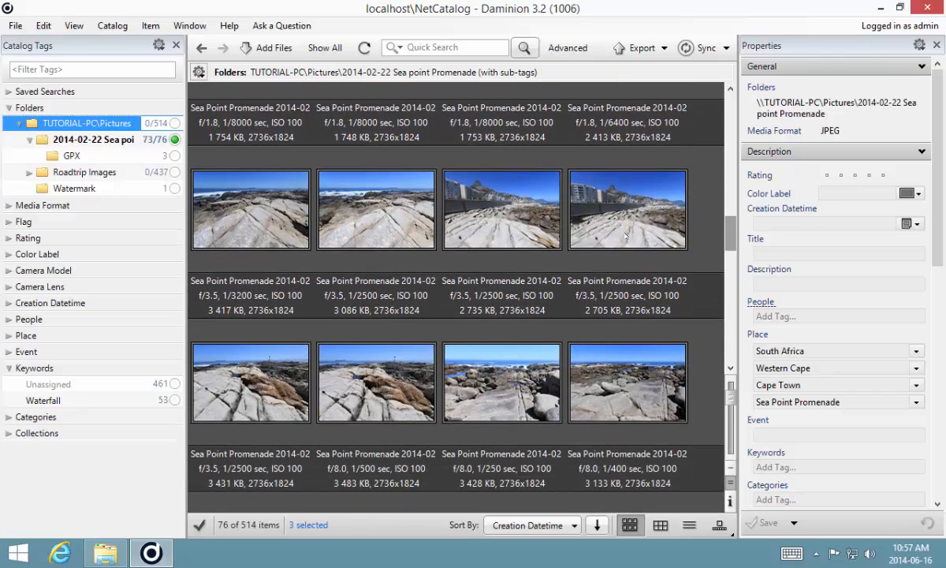
{"action": "left_click", "coordinate": [378, 207], "text": "ctrl"}
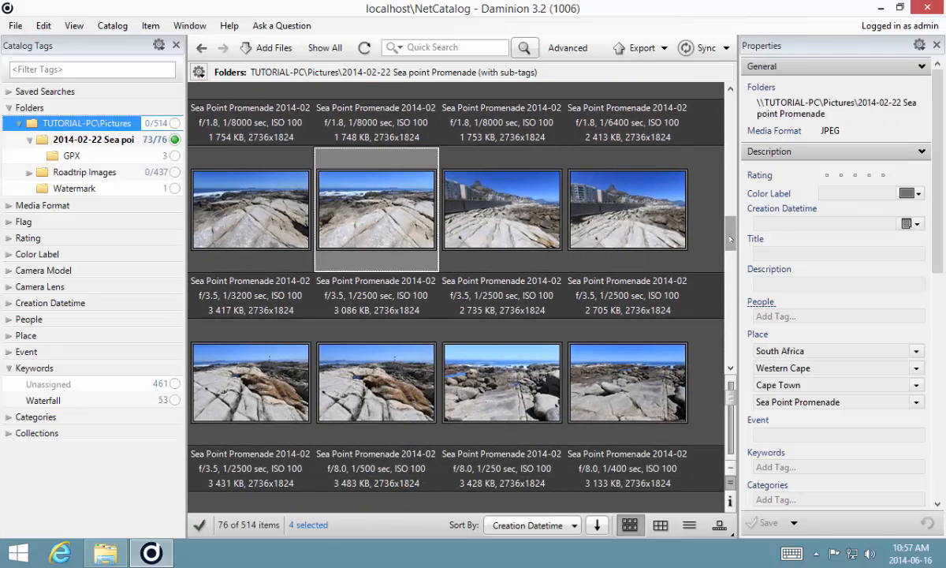
{"action": "scroll", "coordinate": [730, 270], "scroll_direction": "down", "scroll_amount": 7}
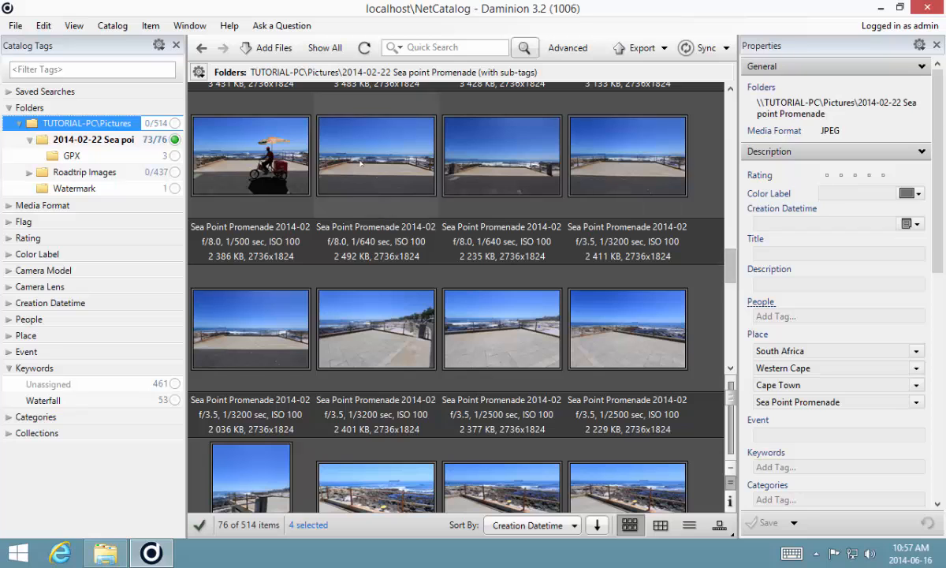
{"action": "left_click", "coordinate": [376, 155], "text": "ctrl"}
{"action": "scroll", "coordinate": [735, 268], "scroll_direction": "down", "scroll_amount": 6}
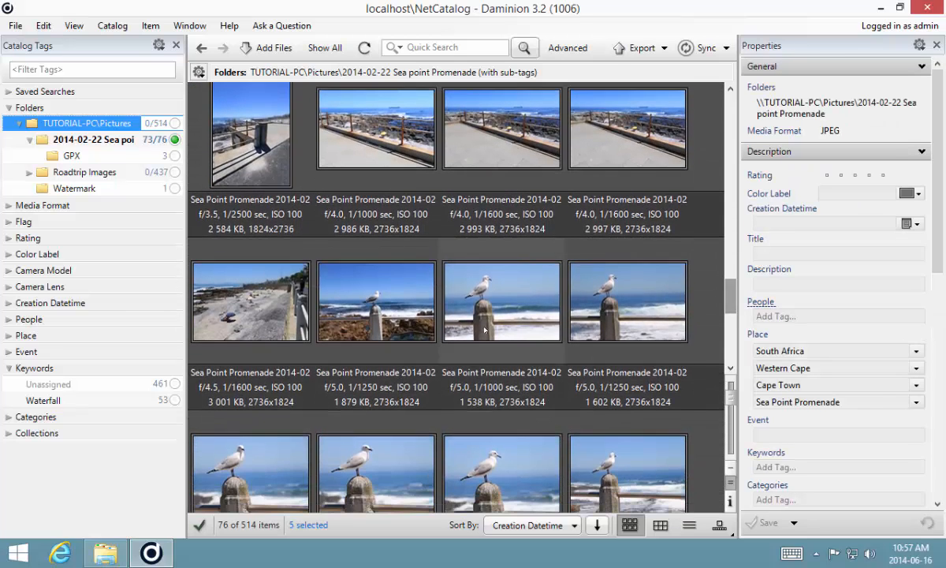
{"action": "left_click", "coordinate": [484, 330], "text": "ctrl"}
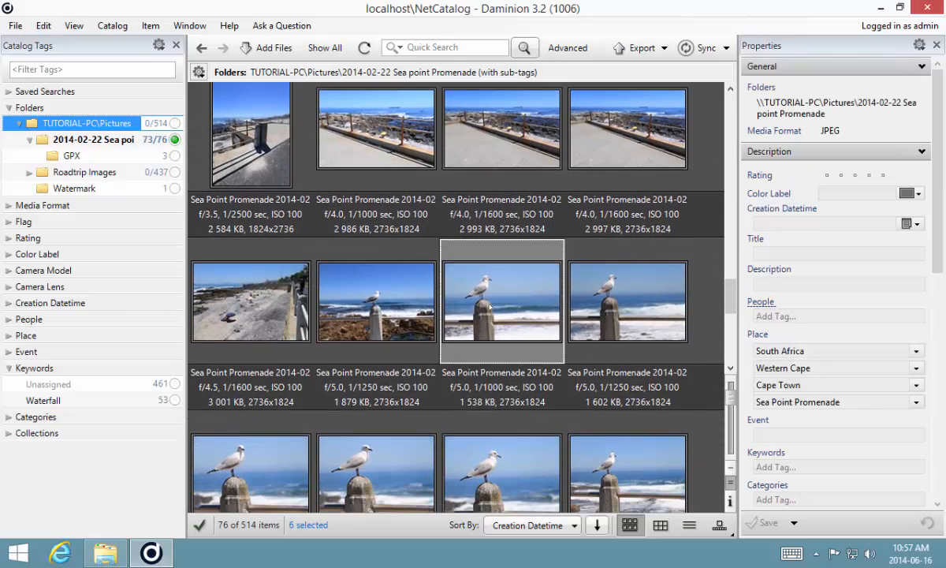
{"action": "scroll", "coordinate": [731, 305], "scroll_direction": "down", "scroll_amount": 2}
{"action": "scroll", "coordinate": [731, 305], "scroll_direction": "down", "scroll_amount": 3}
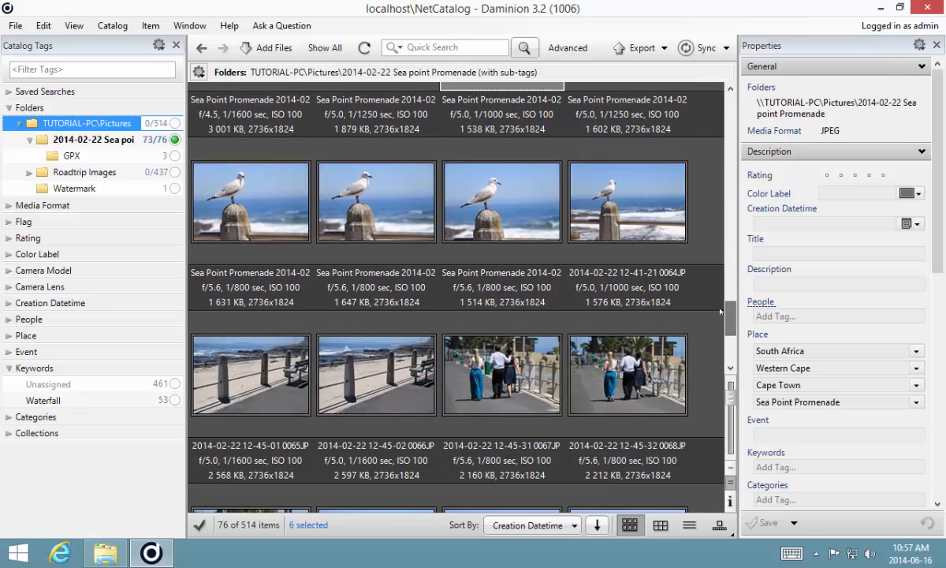
{"action": "left_click", "coordinate": [375, 198], "text": "ctrl"}
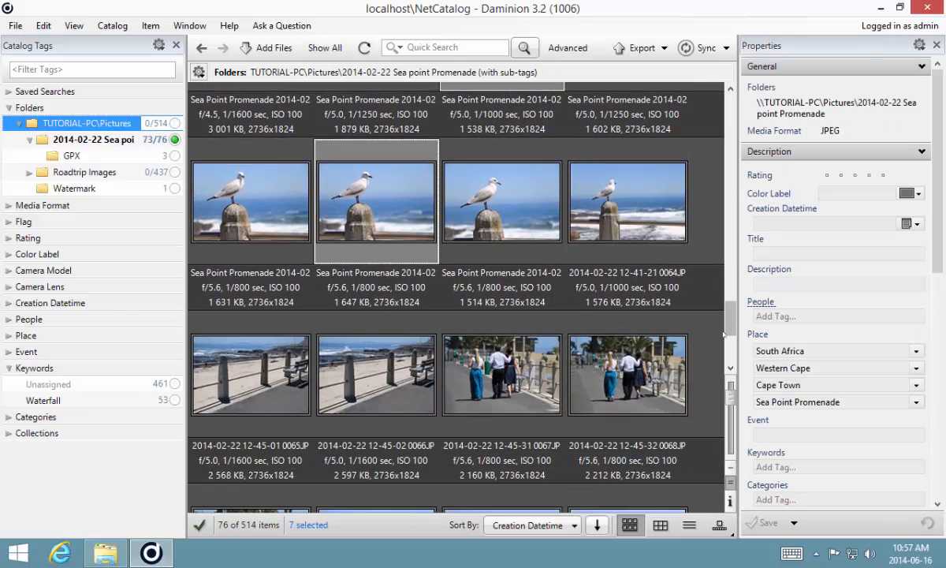
{"action": "scroll", "coordinate": [731, 341], "scroll_direction": "down", "scroll_amount": 4}
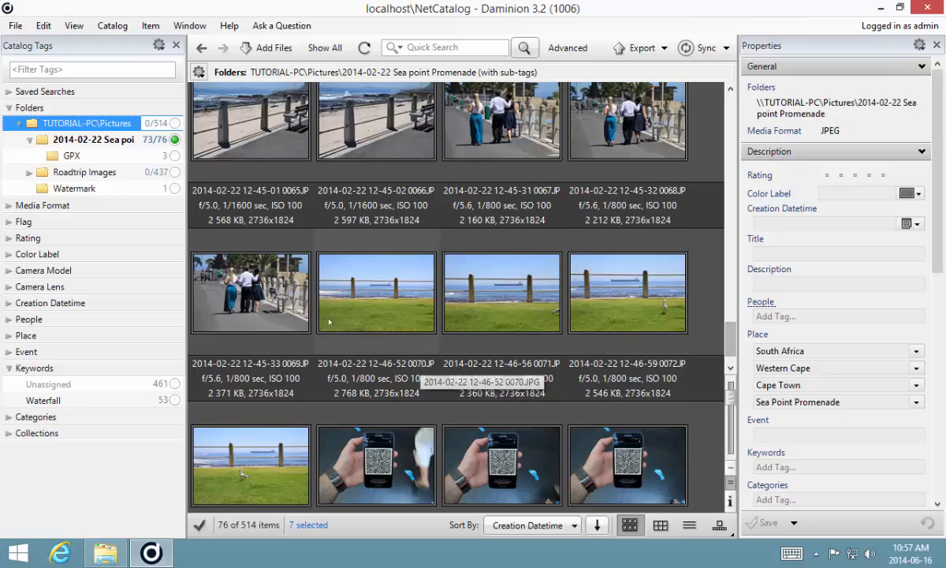
{"action": "left_click", "coordinate": [628, 300], "text": "ctrl"}
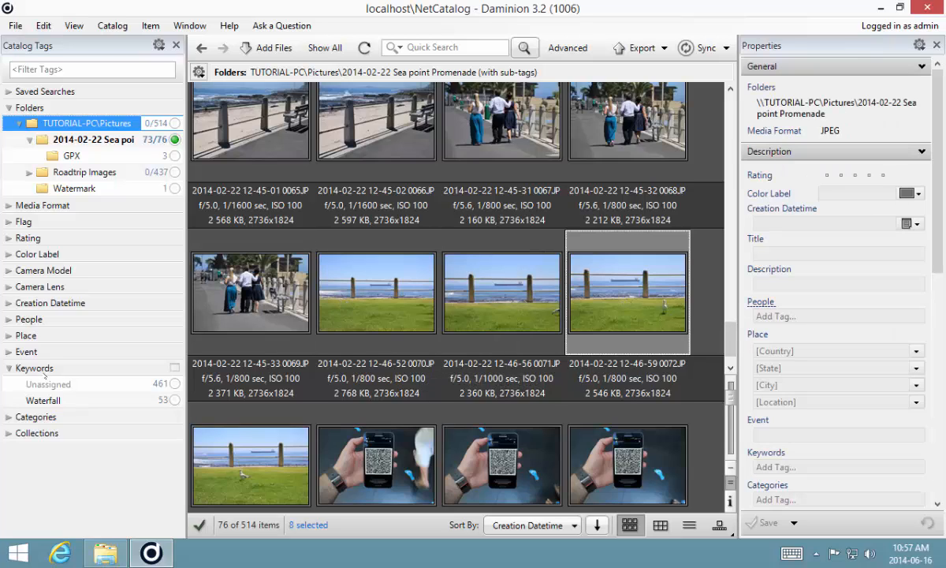
Step: Create the keyword Promenade, assign it to the selected photos, and display only the photos tagged with it
{"action": "right_click", "coordinate": [43, 368]}
{"action": "left_click", "coordinate": [59, 381]}
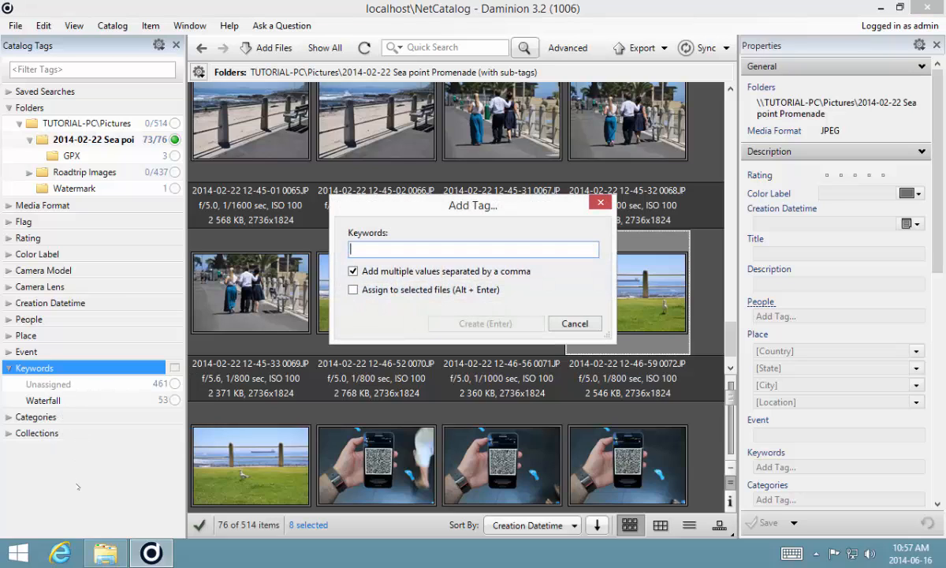
{"action": "type", "text": "Pr"}
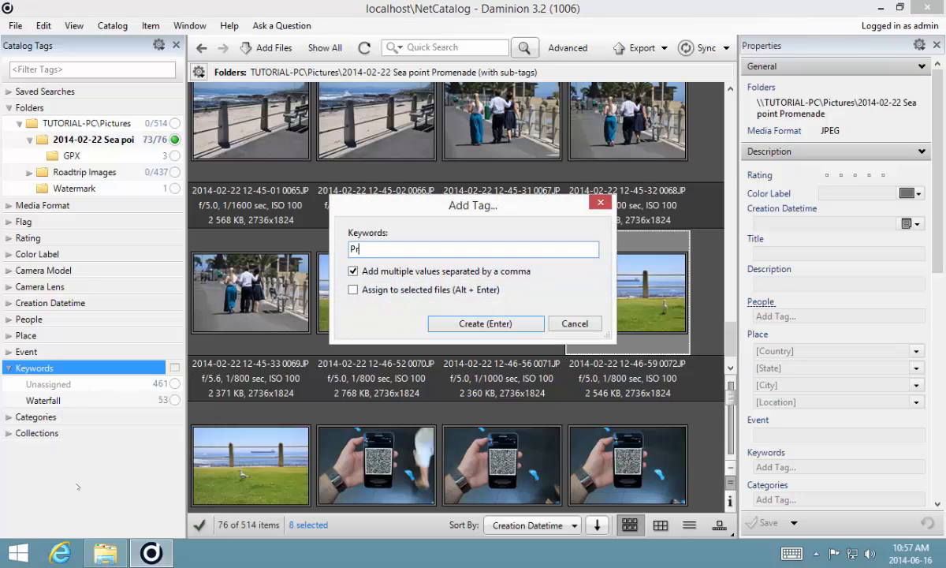
{"action": "type", "text": "omenade"}
{"action": "key", "text": "alt+Return"}
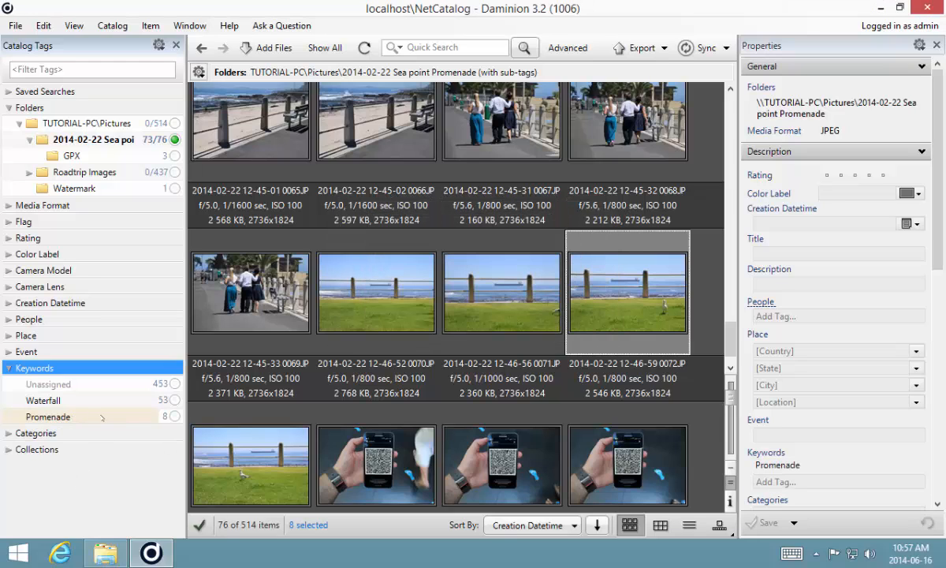
{"action": "left_click", "coordinate": [173, 416]}
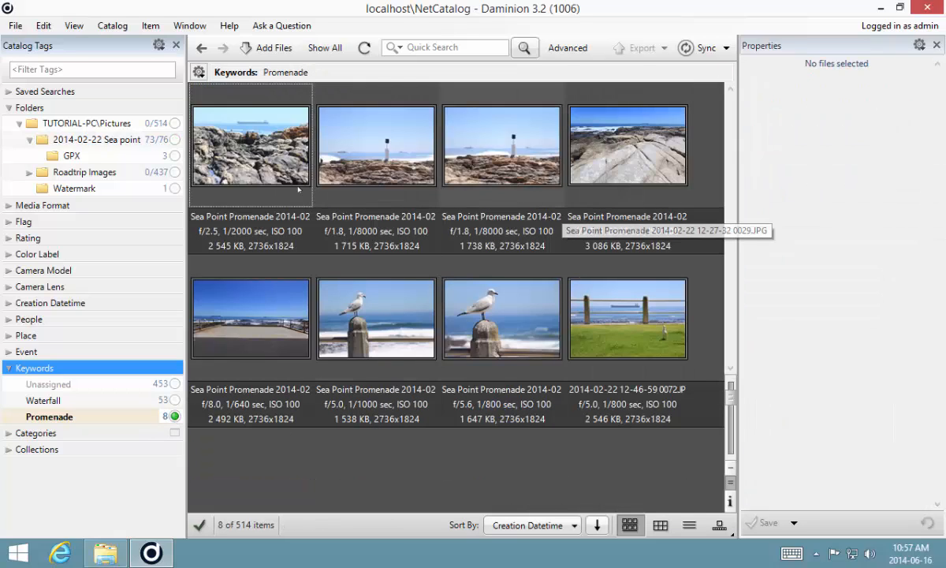
Step: View the Watermark.fw.png image from the Watermark folder at full size and close the viewer
{"action": "left_click", "coordinate": [173, 189]}
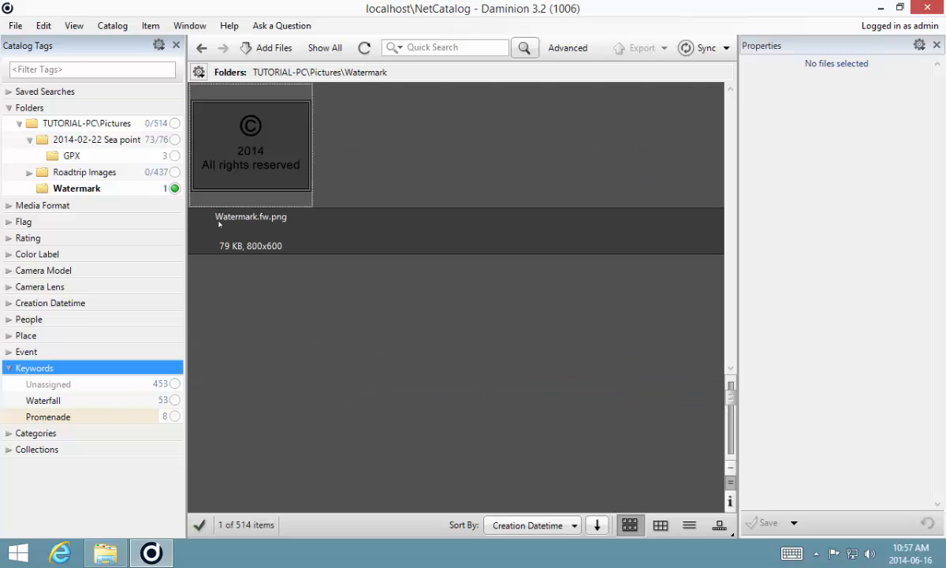
{"action": "double_click", "coordinate": [249, 151]}
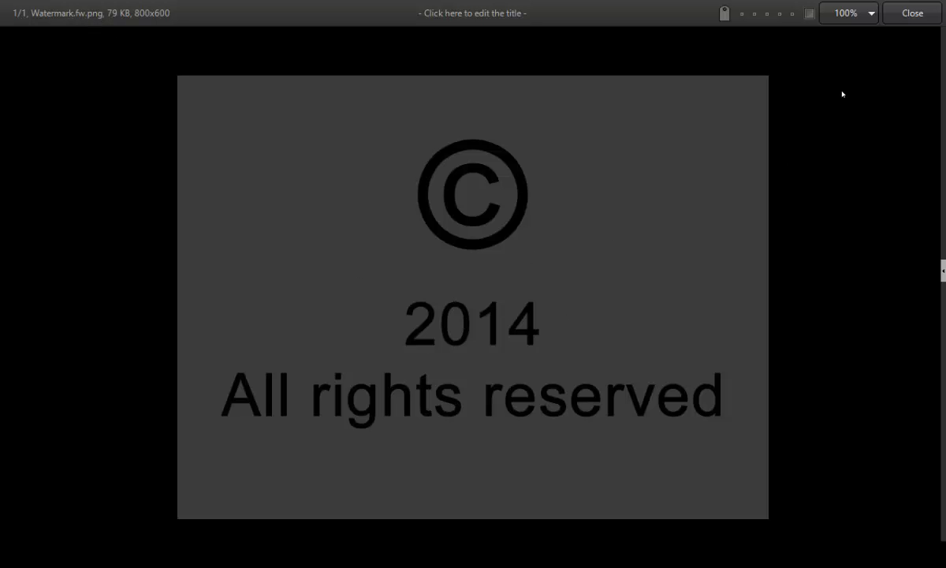
{"action": "left_click", "coordinate": [908, 13]}
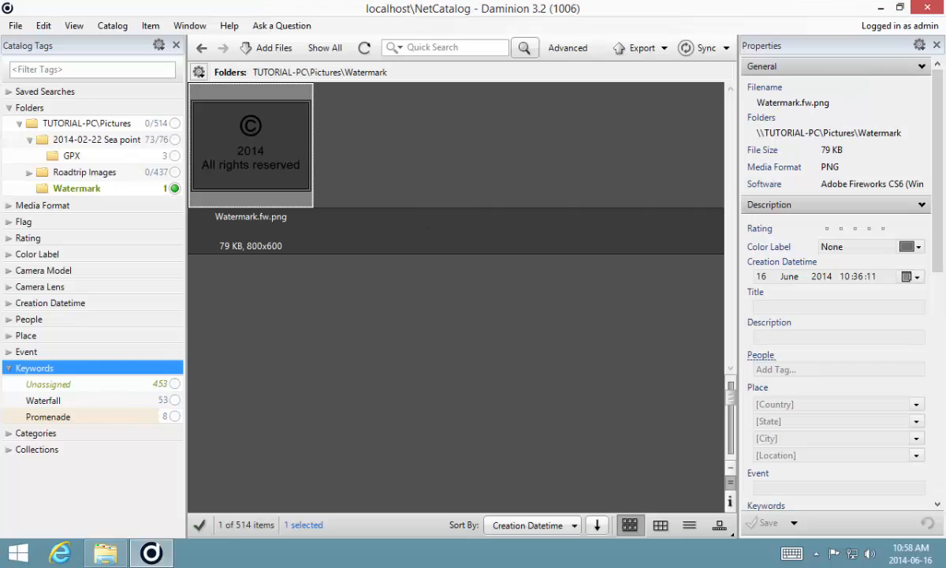
Step: Select all photos tagged Promenade and open the Copy to Folder export for them
{"action": "left_click", "coordinate": [174, 416]}
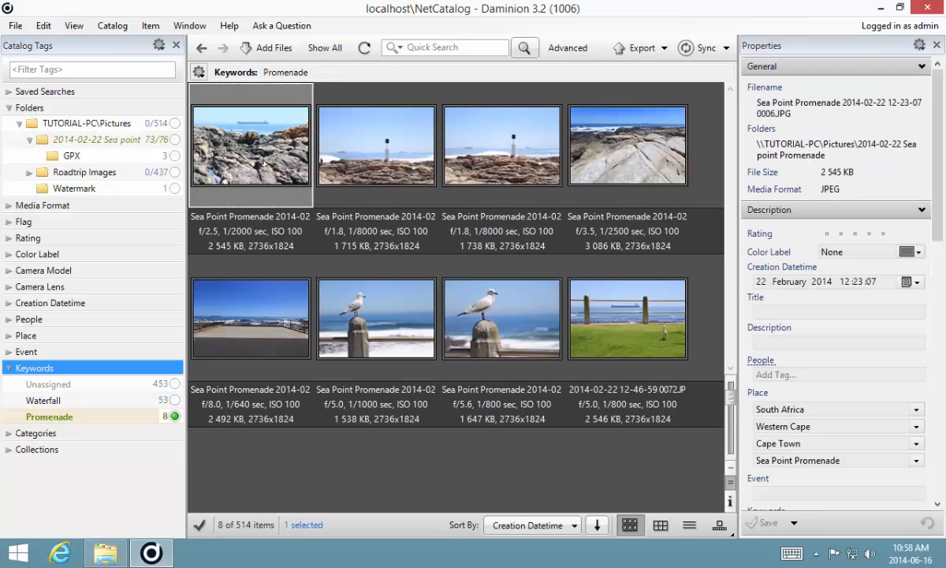
{"action": "key", "text": "ctrl+a"}
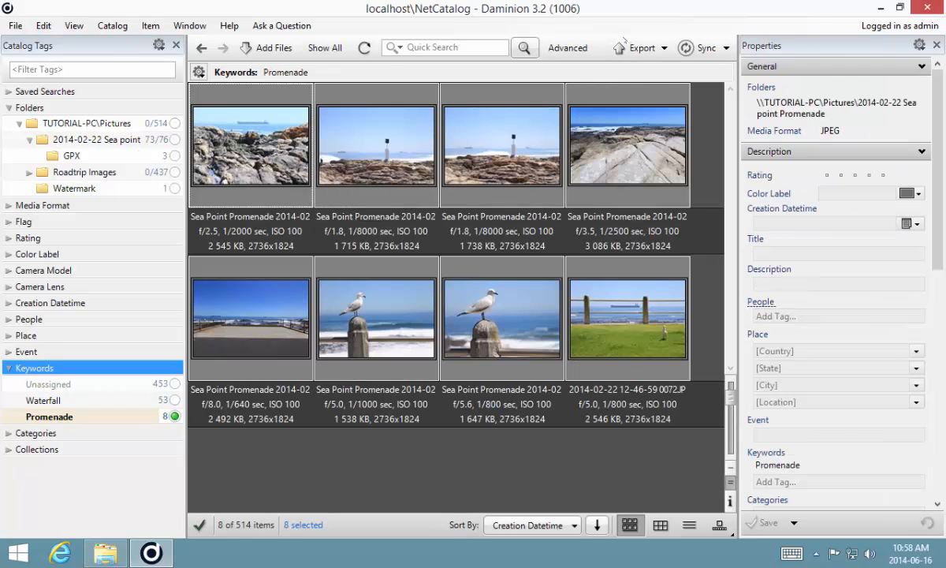
{"action": "left_click", "coordinate": [637, 49]}
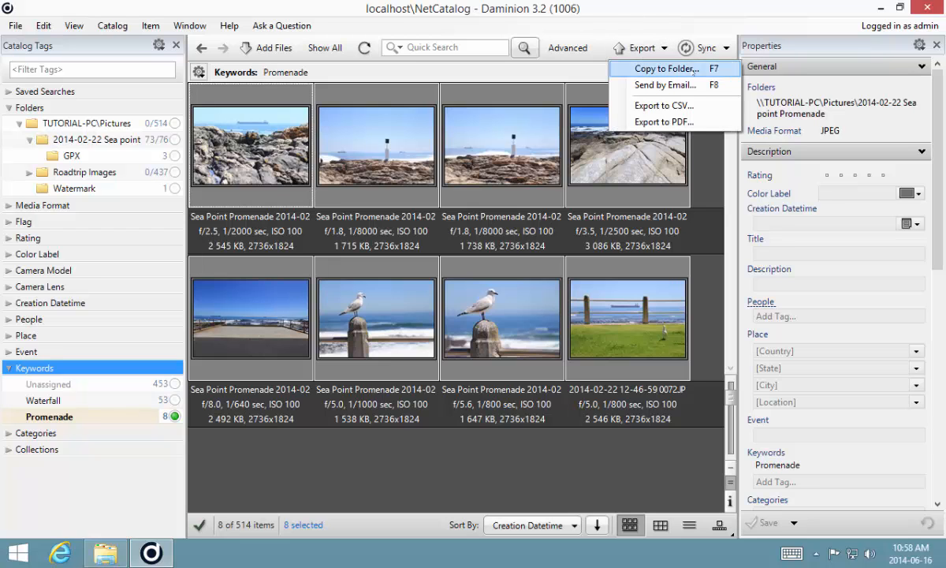
{"action": "left_click", "coordinate": [667, 71]}
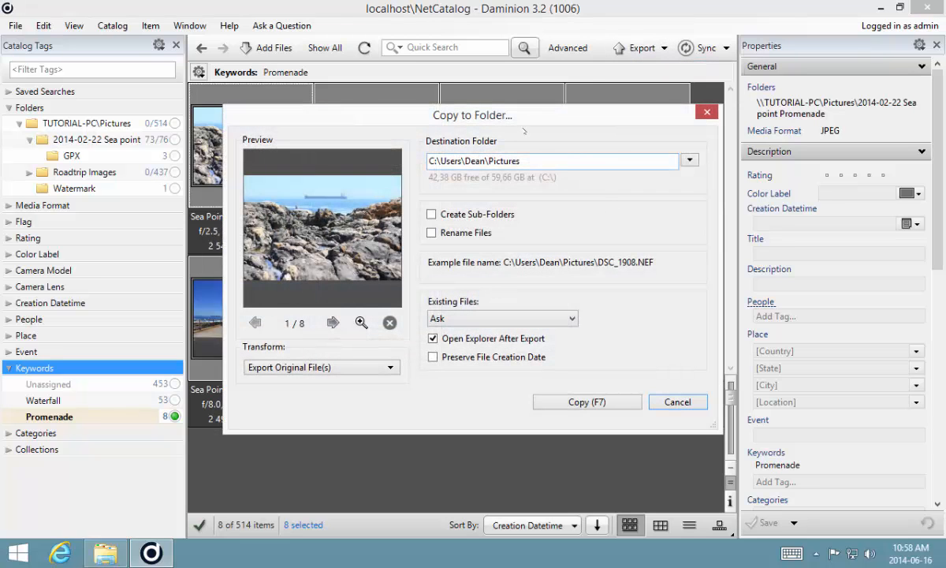
Step: Move and enlarge the Copy to Folder dialog and set the destination folder to Desktop
{"action": "left_click_drag", "start_coordinate": [497, 116], "coordinate": [464, 52]}
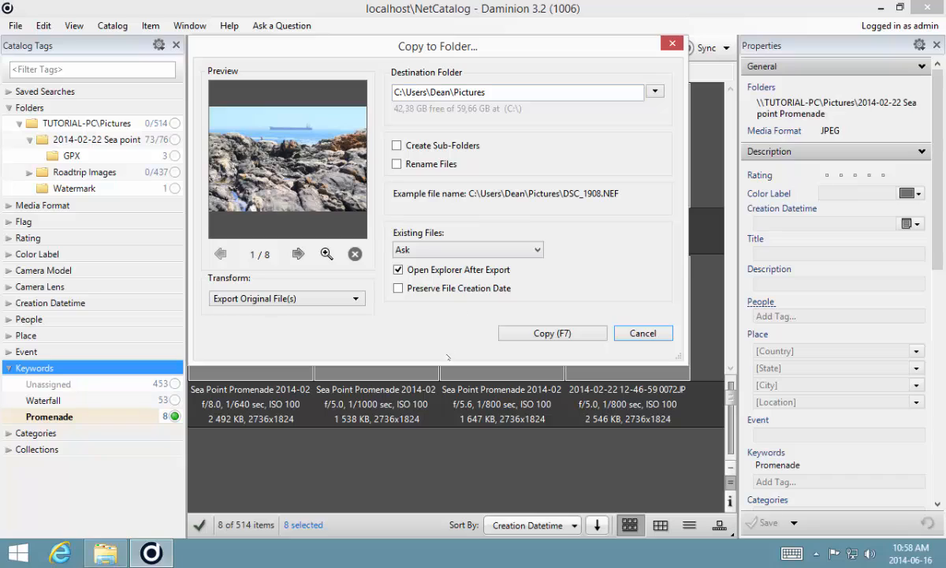
{"action": "left_click_drag", "start_coordinate": [447, 357], "coordinate": [429, 442]}
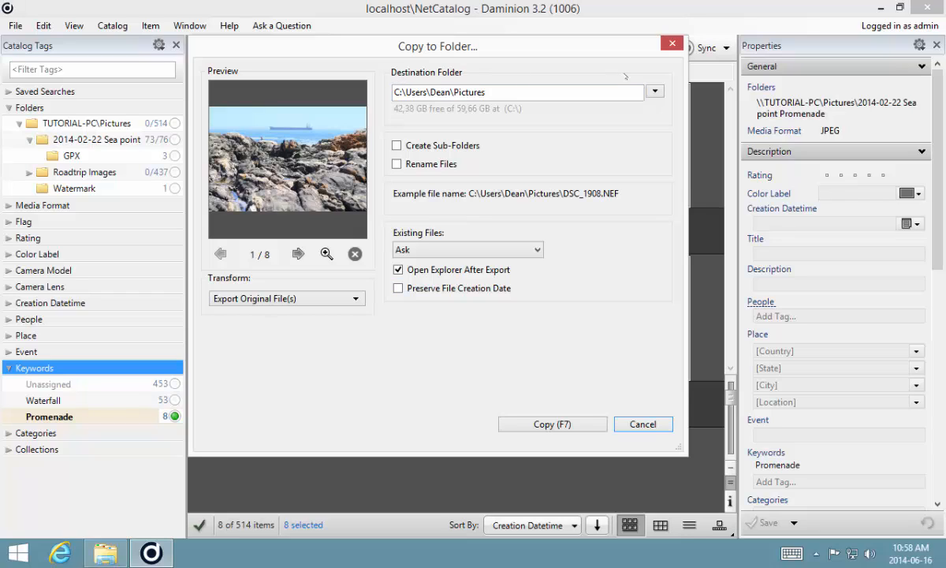
{"action": "left_click", "coordinate": [655, 92]}
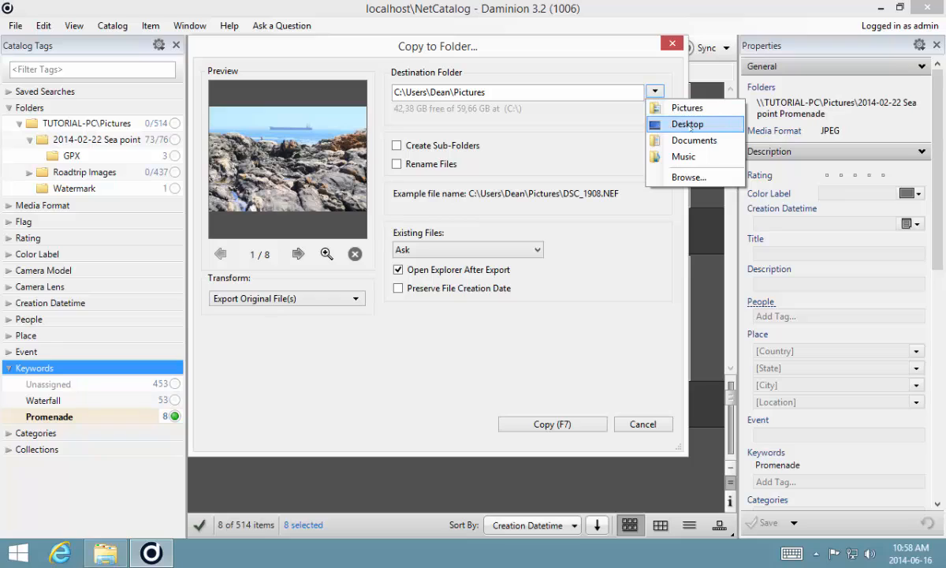
{"action": "left_click", "coordinate": [688, 124]}
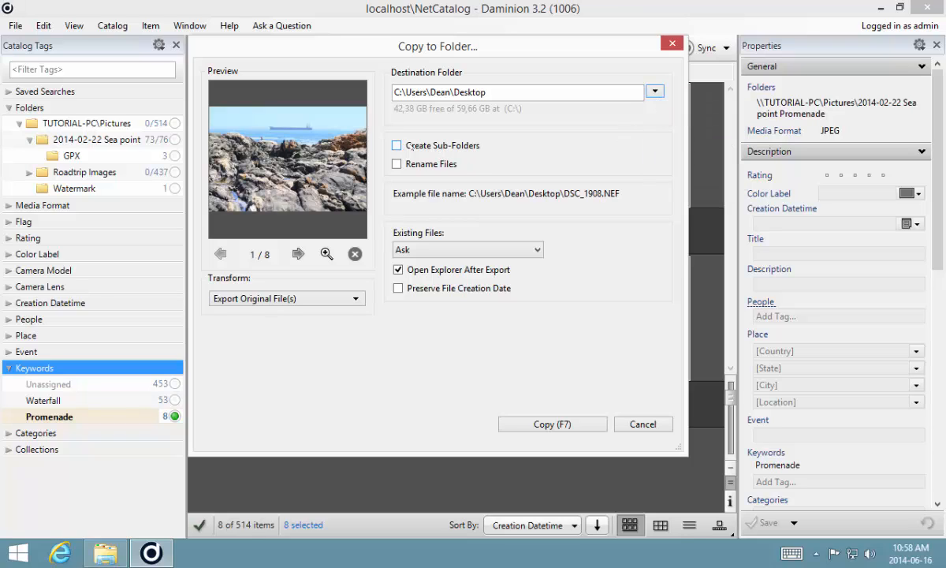
Step: Enable sub-folder creation for the export using the Custom Name template and set the custom name to Promenade Exports
{"action": "left_click", "coordinate": [415, 147]}
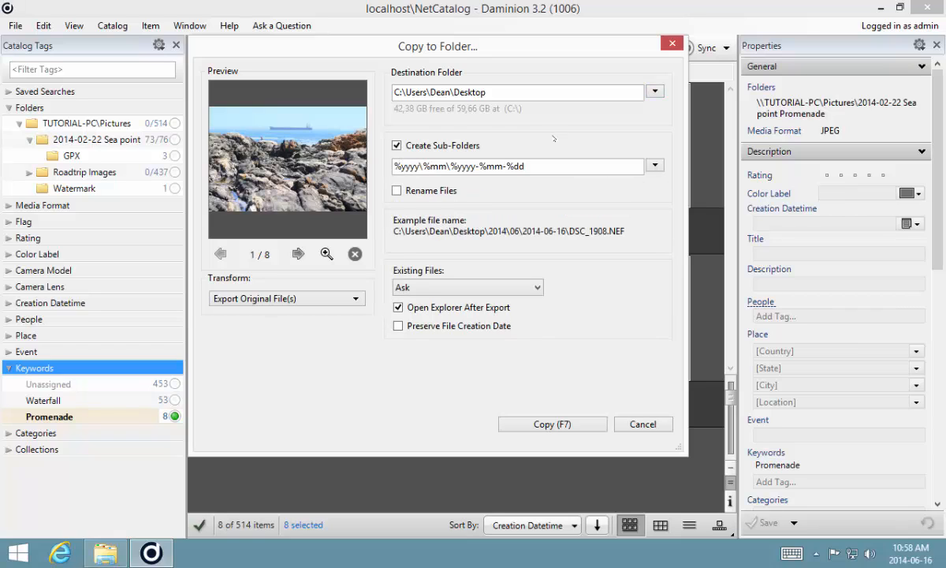
{"action": "left_click", "coordinate": [655, 166]}
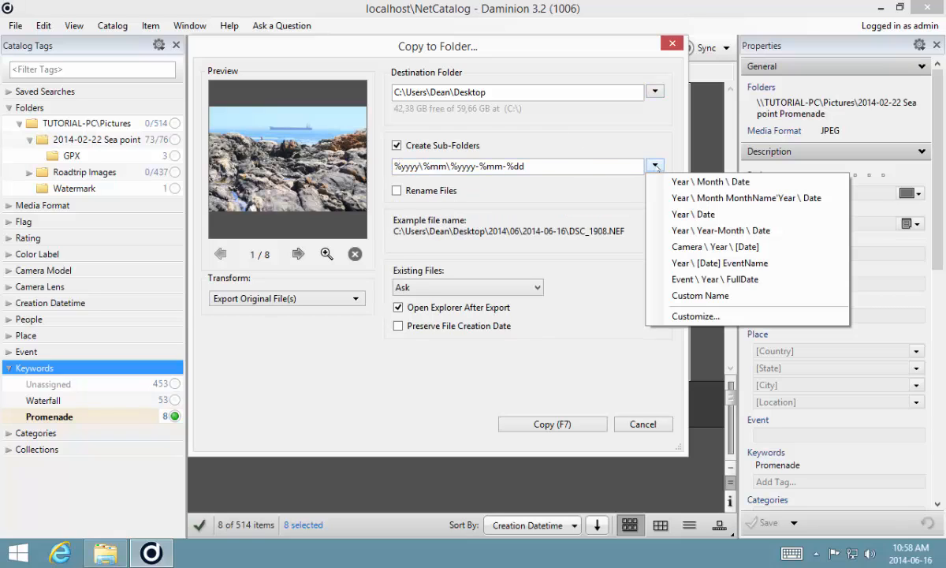
{"action": "left_click", "coordinate": [695, 295]}
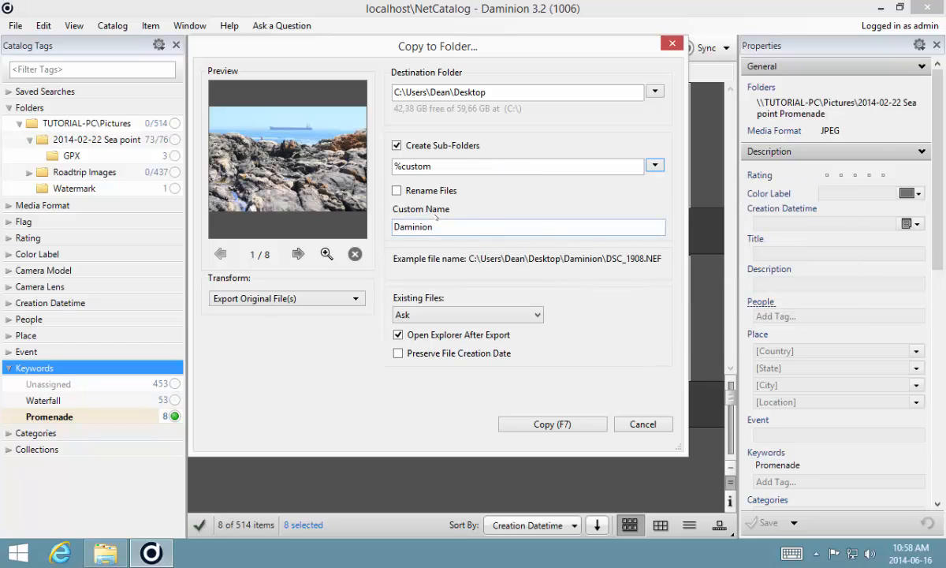
{"action": "double_click", "coordinate": [443, 227]}
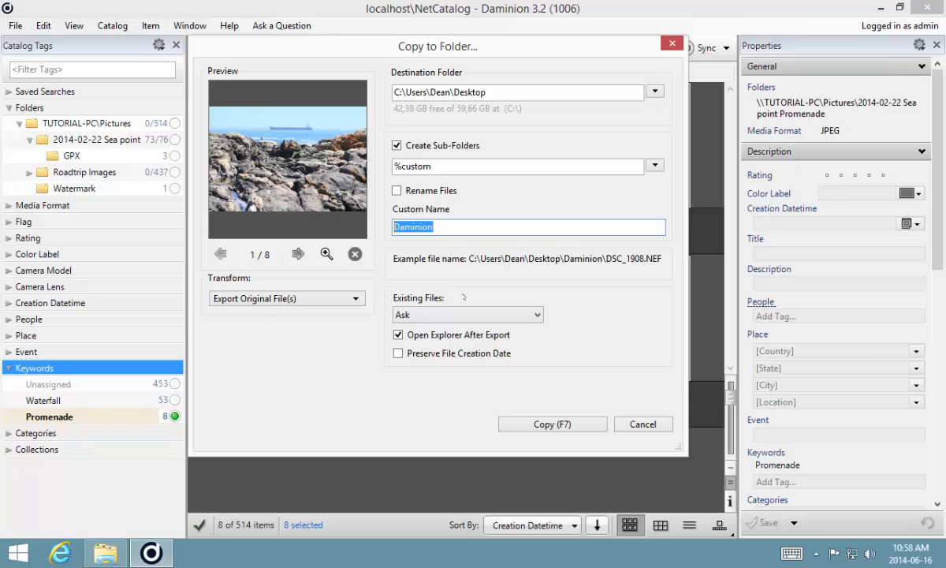
{"action": "type", "text": "Prome"}
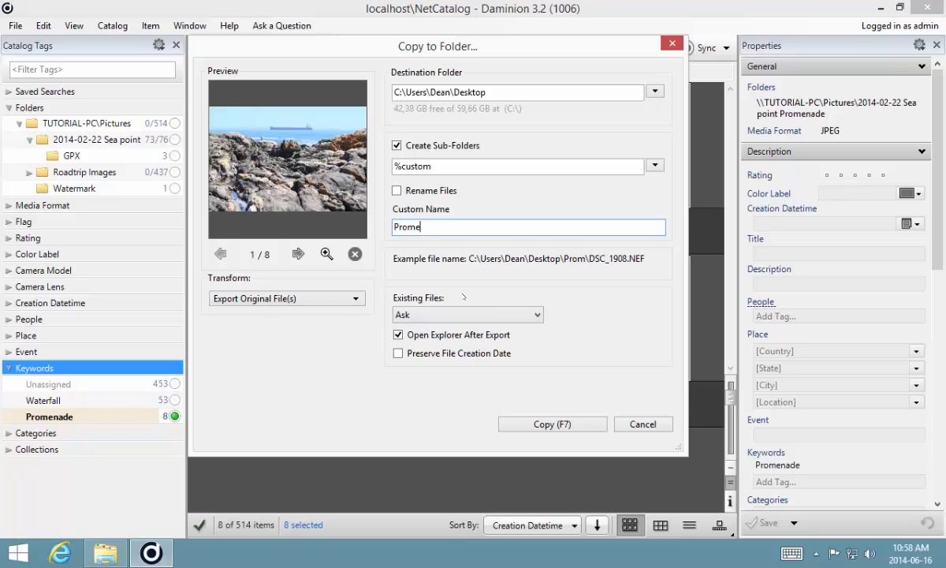
{"action": "type", "text": "nade Exports"}
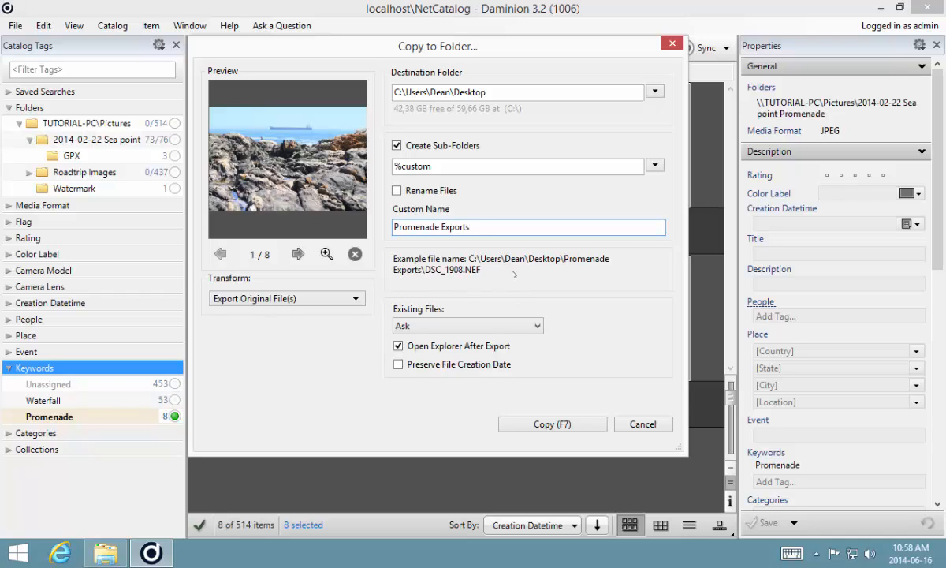
{"action": "left_click", "coordinate": [410, 191]}
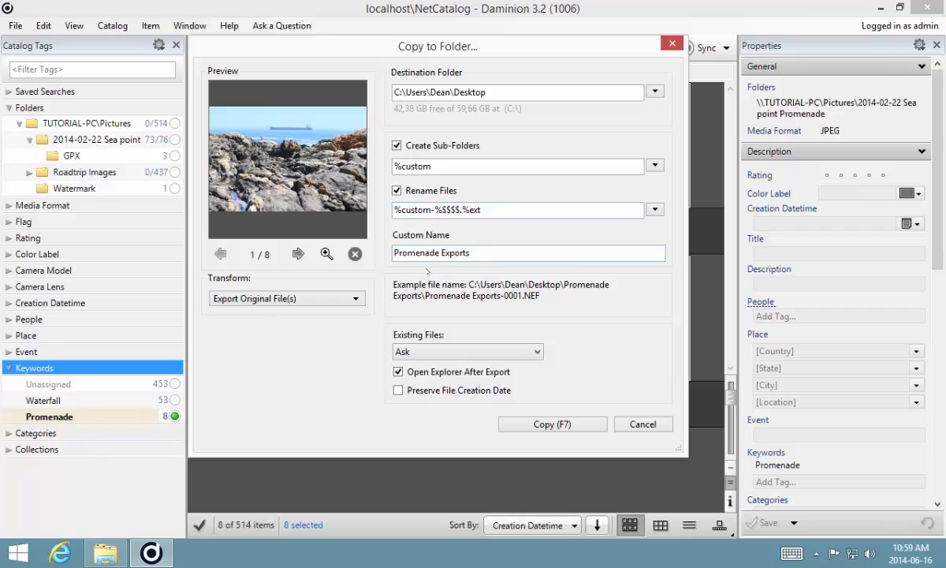
{"action": "left_click", "coordinate": [655, 209]}
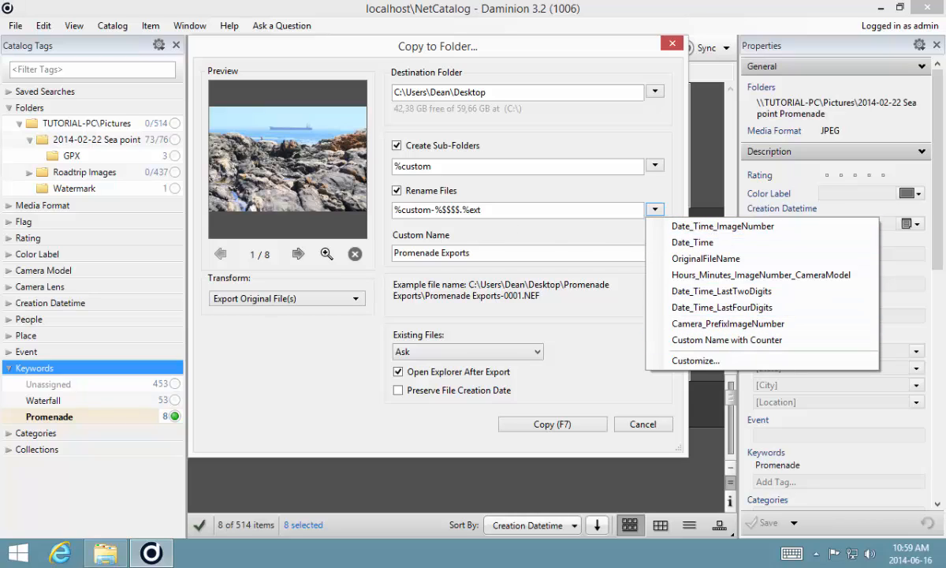
{"action": "left_click", "coordinate": [396, 190]}
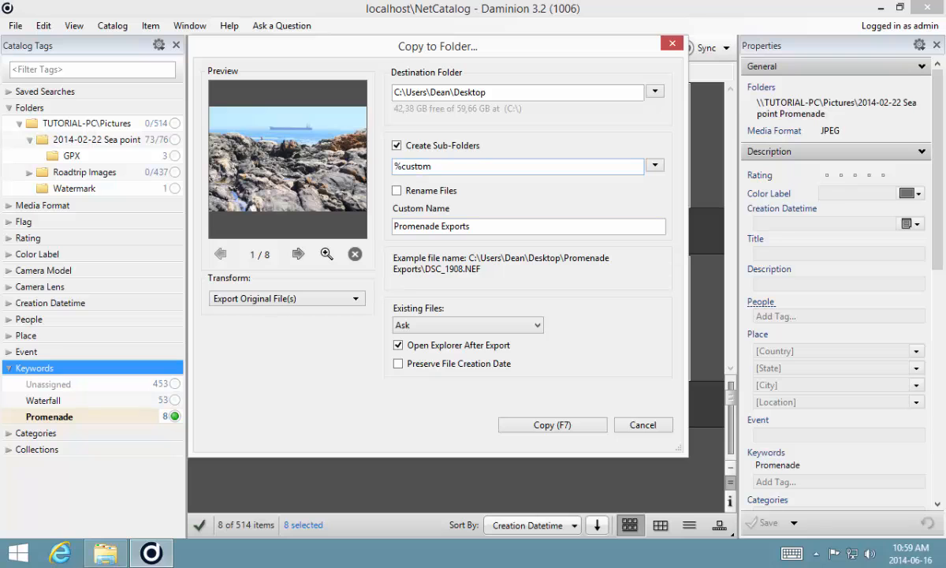
Step: Reposition the Copy to Folder dialog and examine the choices for handling existing files
{"action": "mouse_move", "coordinate": [416, 49]}
{"action": "left_mouse_down"}
{"action": "mouse_move", "coordinate": [413, 338]}
{"action": "mouse_move", "coordinate": [358, 252]}
{"action": "mouse_move", "coordinate": [458, 252]}
{"action": "mouse_move", "coordinate": [426, 106]}
{"action": "mouse_move", "coordinate": [432, 44]}
{"action": "left_mouse_up"}
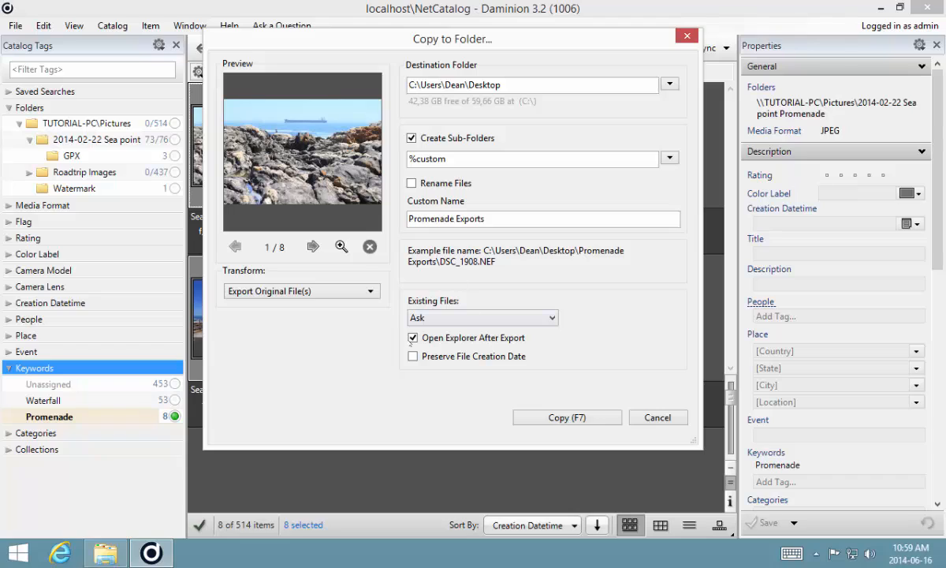
{"action": "left_click", "coordinate": [499, 317]}
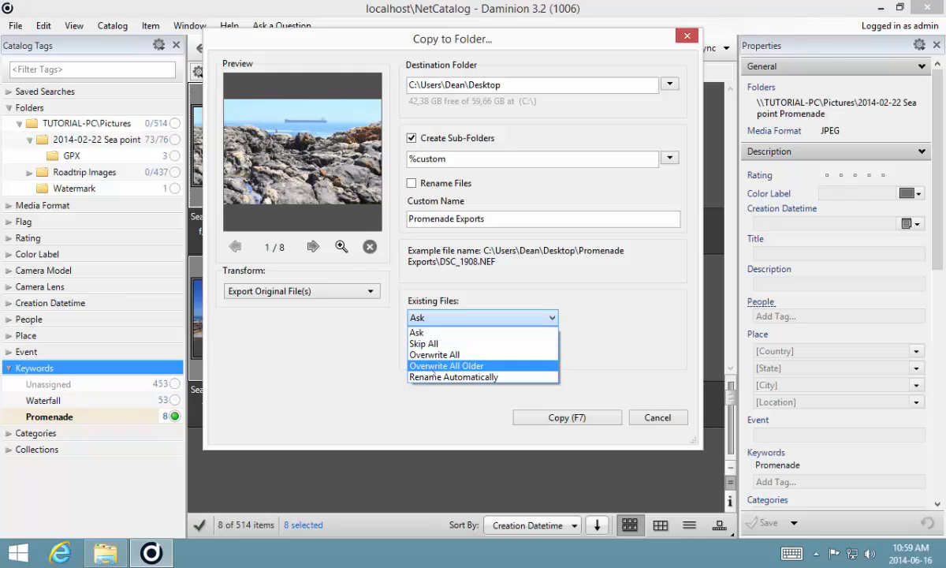
{"action": "left_click", "coordinate": [590, 322]}
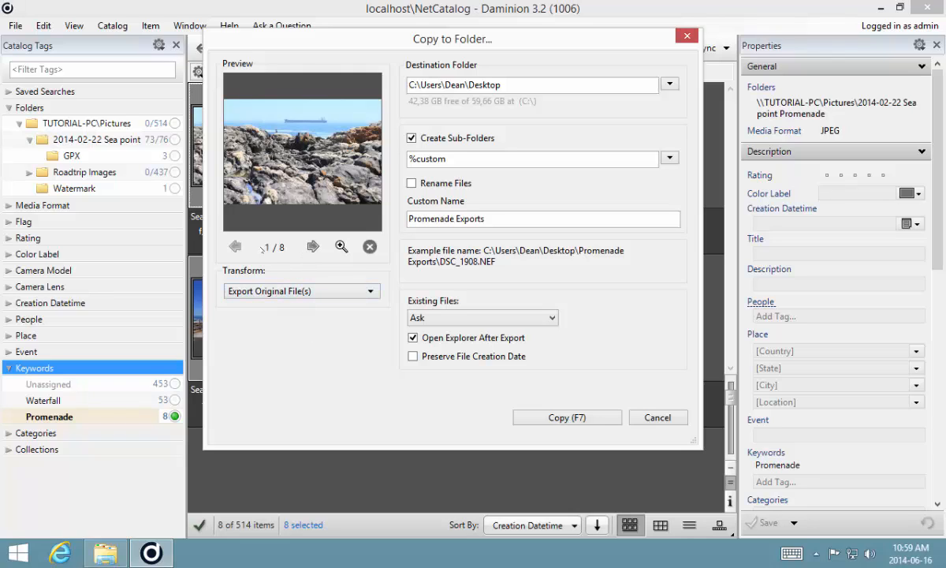
Step: Browse forward and backward through the export preview to check the photos included in the copy
{"action": "left_click", "coordinate": [313, 246]}
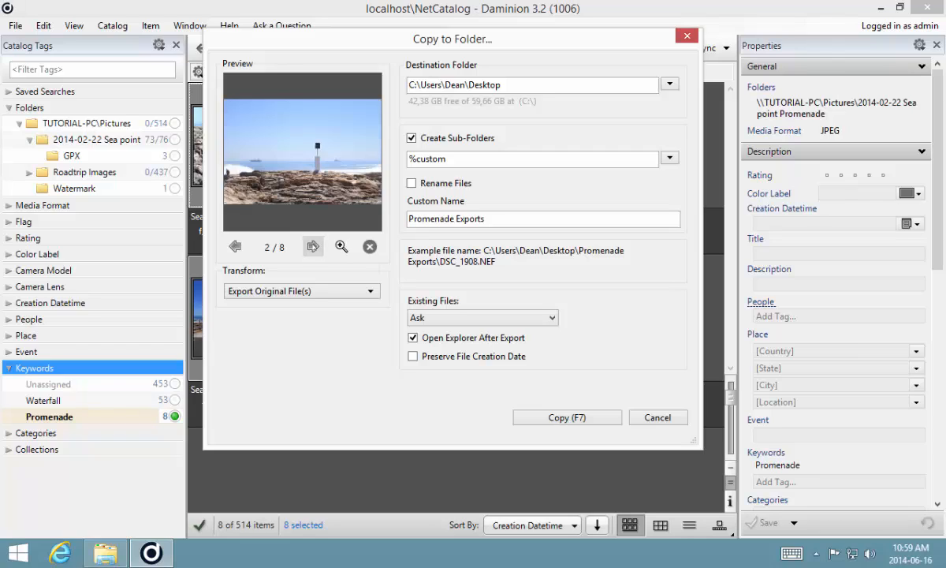
{"action": "left_click", "coordinate": [314, 246]}
{"action": "left_click", "coordinate": [313, 246]}
{"action": "left_click", "coordinate": [313, 246]}
{"action": "left_click", "coordinate": [313, 246]}
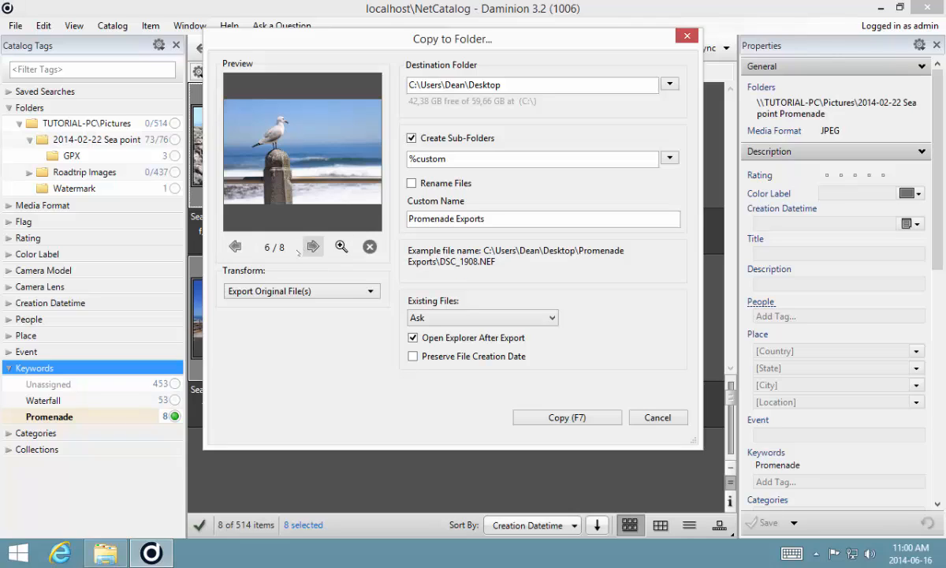
{"action": "left_click", "coordinate": [236, 247]}
{"action": "left_click", "coordinate": [236, 246]}
{"action": "left_click", "coordinate": [236, 247]}
{"action": "left_click", "coordinate": [236, 247]}
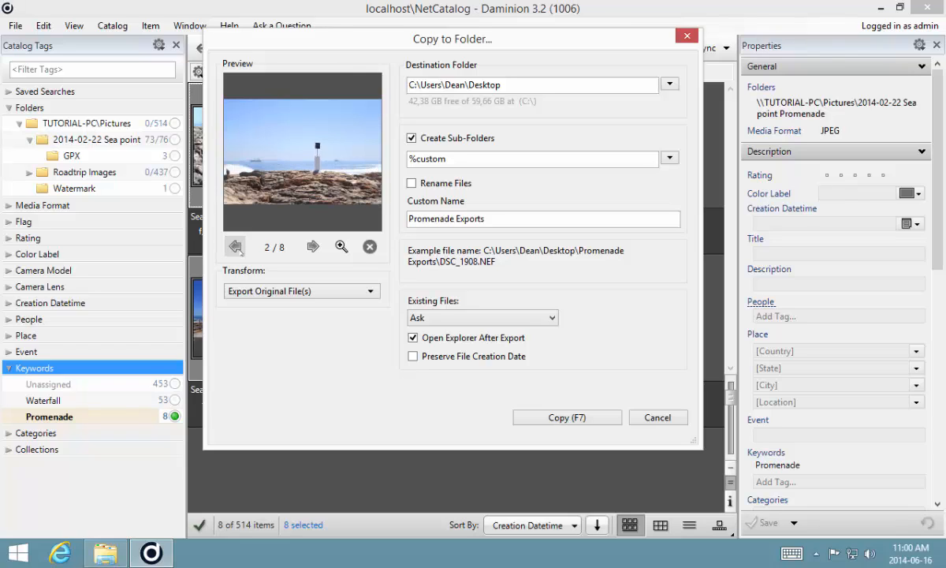
{"action": "left_click", "coordinate": [314, 246]}
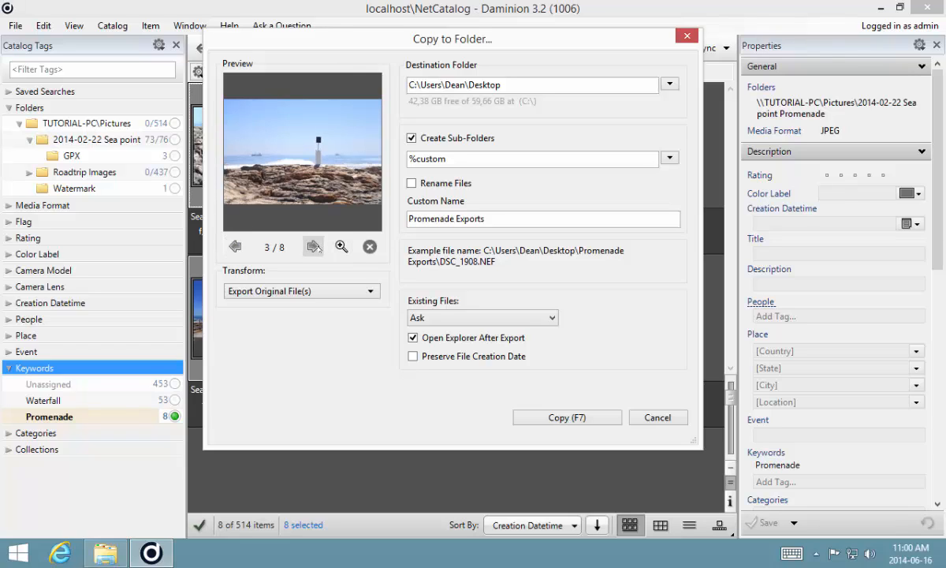
{"action": "left_click", "coordinate": [236, 247]}
{"action": "left_click", "coordinate": [313, 247]}
{"action": "left_click", "coordinate": [236, 246]}
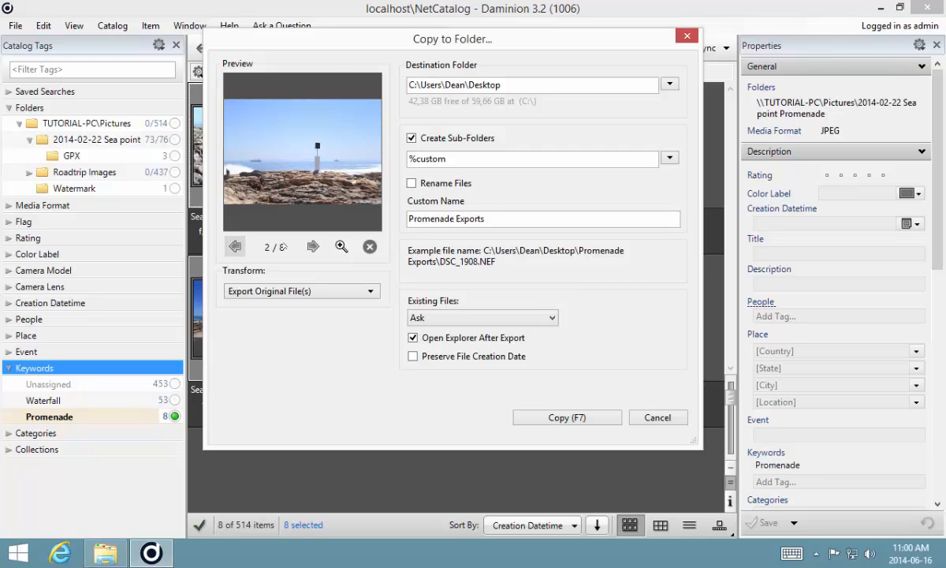
Step: Remove the third photo from the export set and return the preview to the first photo
{"action": "left_click", "coordinate": [313, 246]}
{"action": "left_click", "coordinate": [369, 247]}
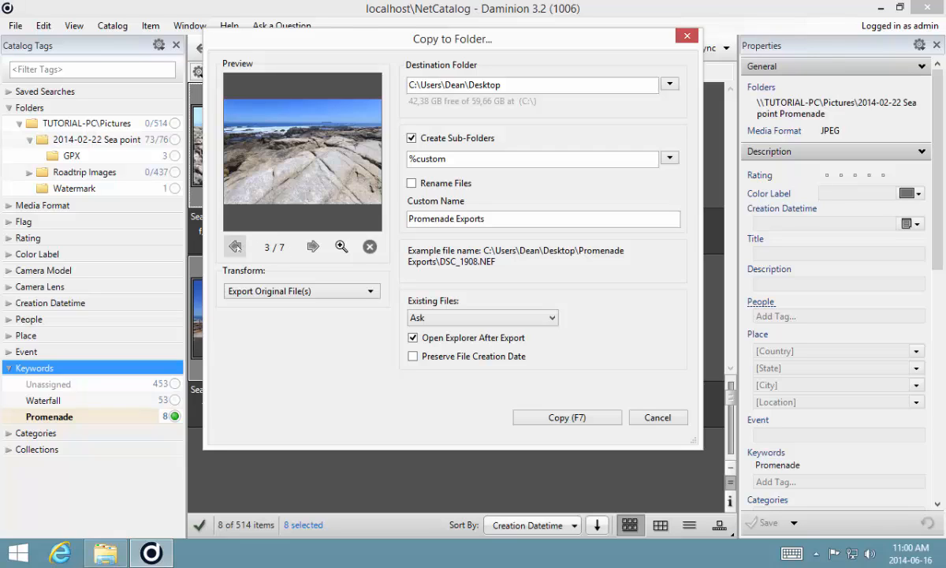
{"action": "left_click", "coordinate": [235, 247]}
{"action": "left_click", "coordinate": [235, 247]}
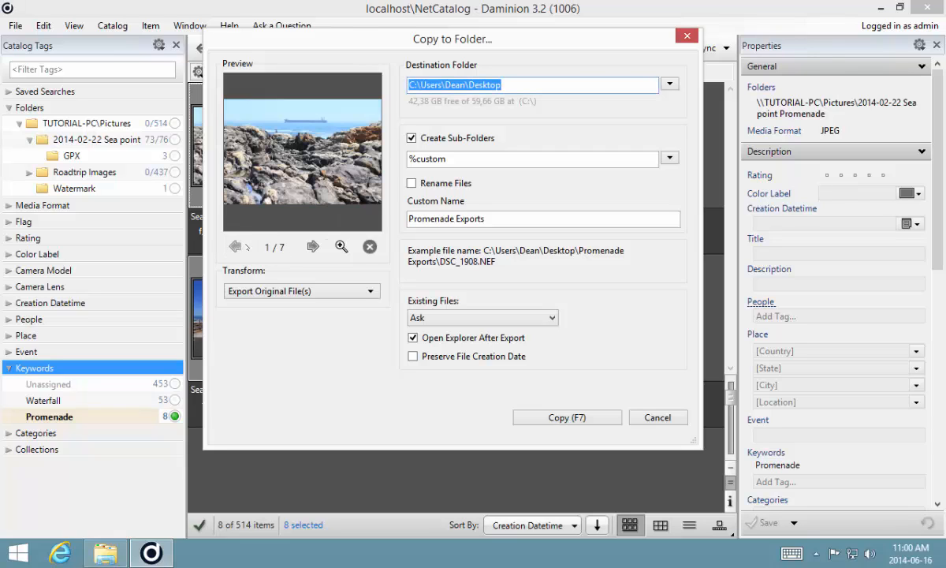
Step: Open the export preset customization from the Transform setting
{"action": "left_click", "coordinate": [325, 291]}
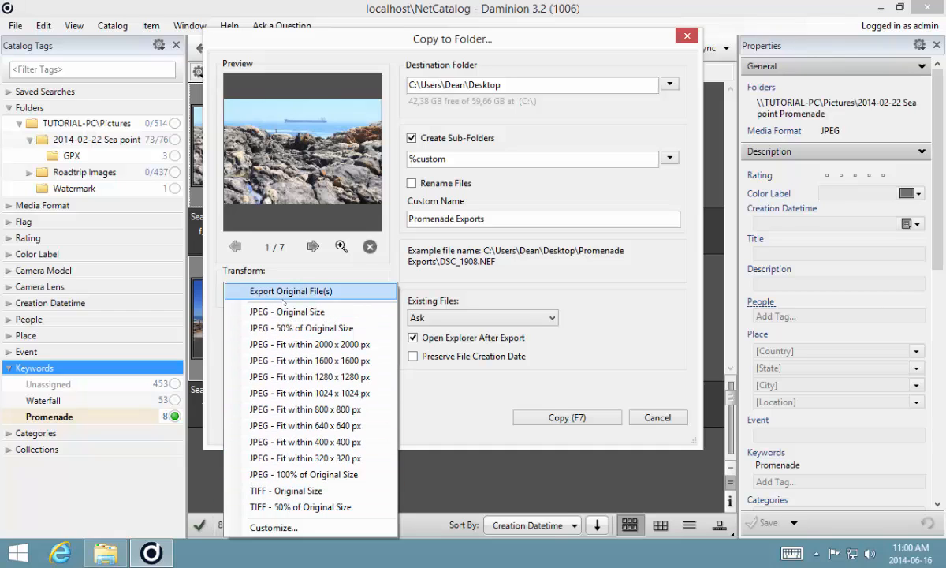
{"action": "left_click", "coordinate": [297, 528]}
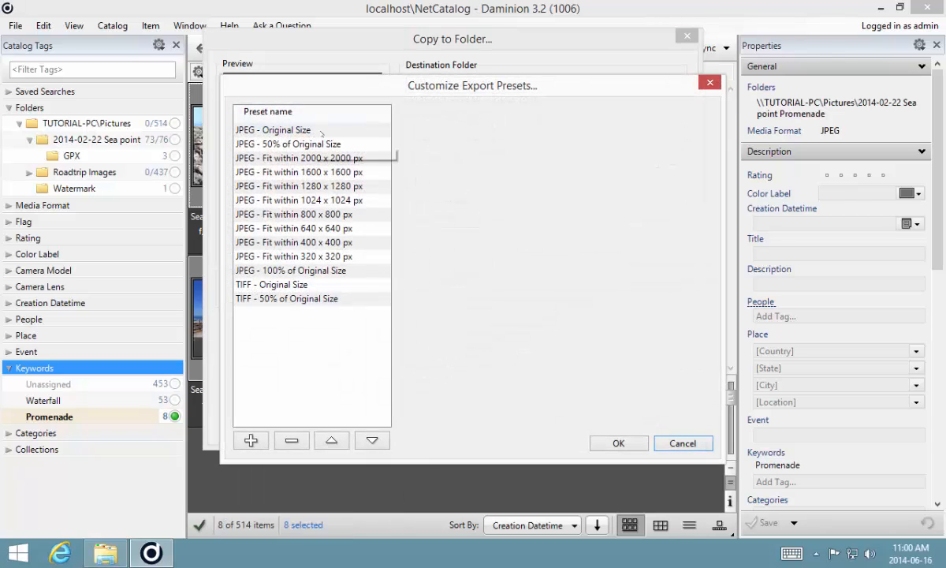
{"action": "left_click", "coordinate": [251, 440]}
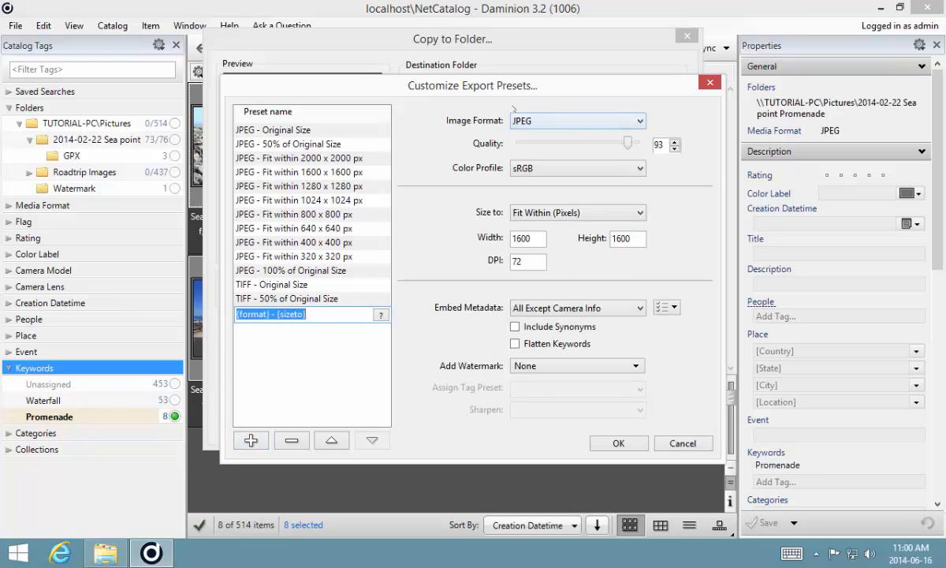
{"action": "left_click", "coordinate": [592, 121]}
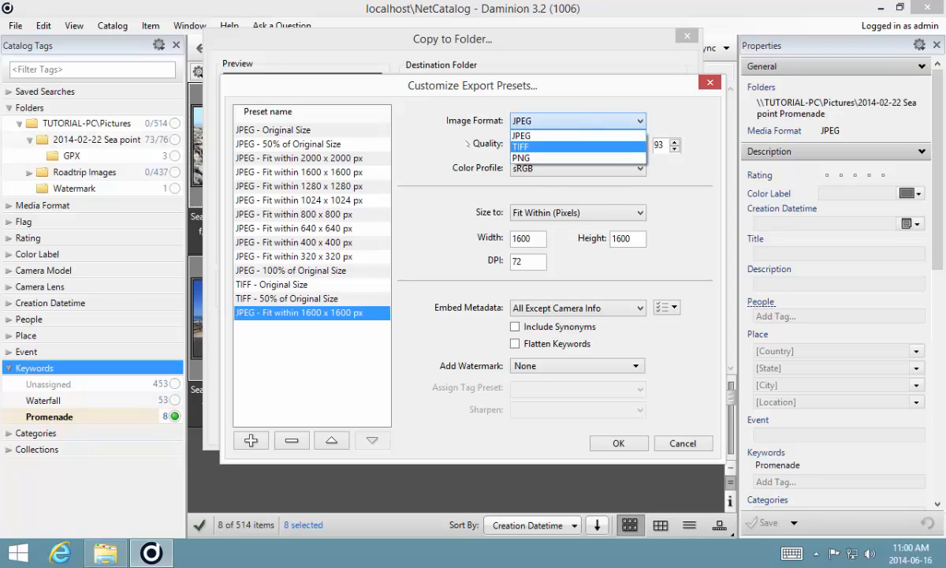
{"action": "left_click", "coordinate": [431, 143]}
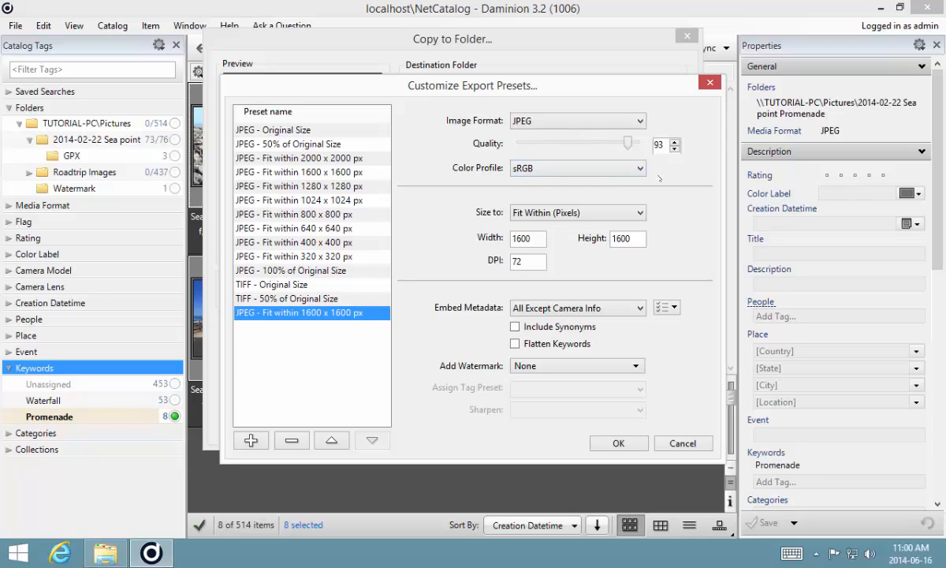
{"action": "left_click", "coordinate": [616, 212]}
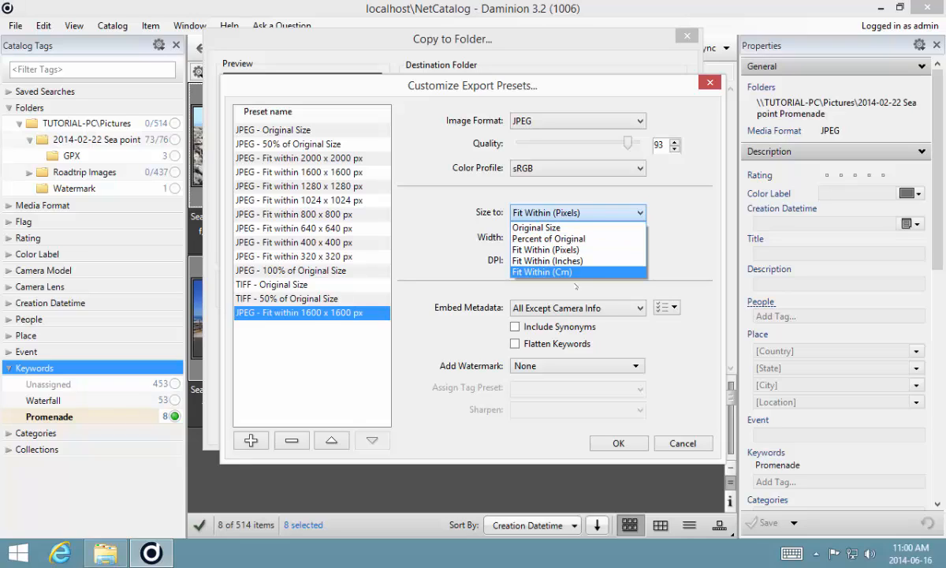
{"action": "left_click", "coordinate": [683, 219]}
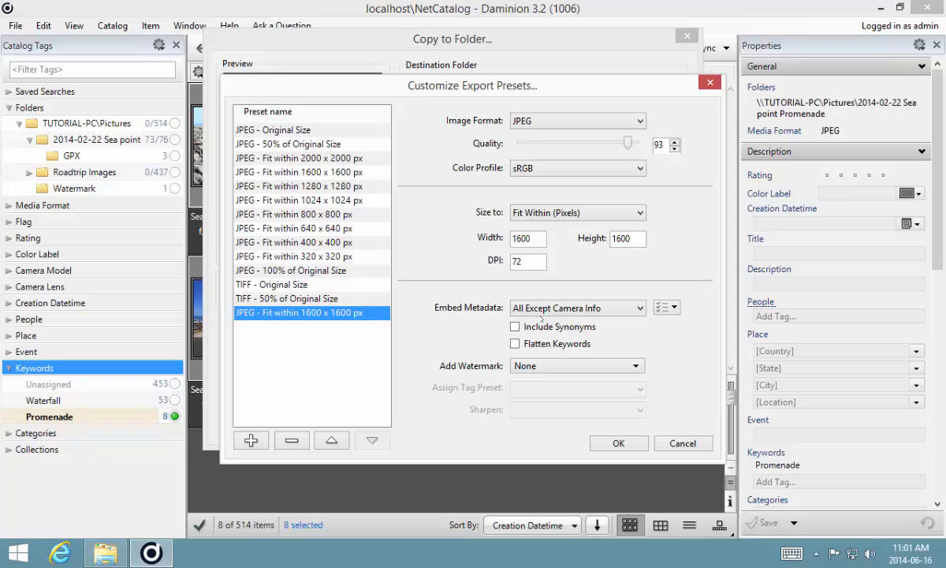
{"action": "left_click", "coordinate": [625, 310]}
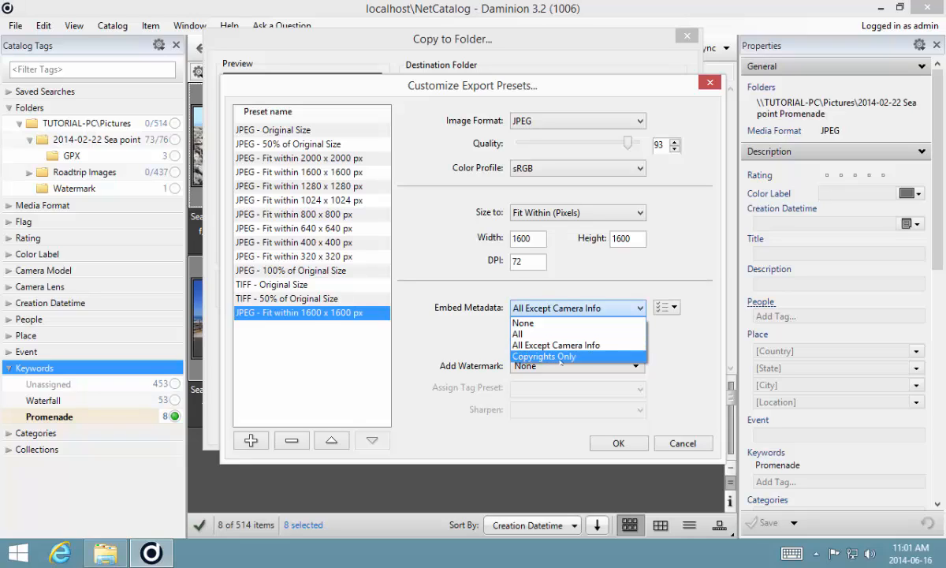
{"action": "left_click", "coordinate": [526, 345]}
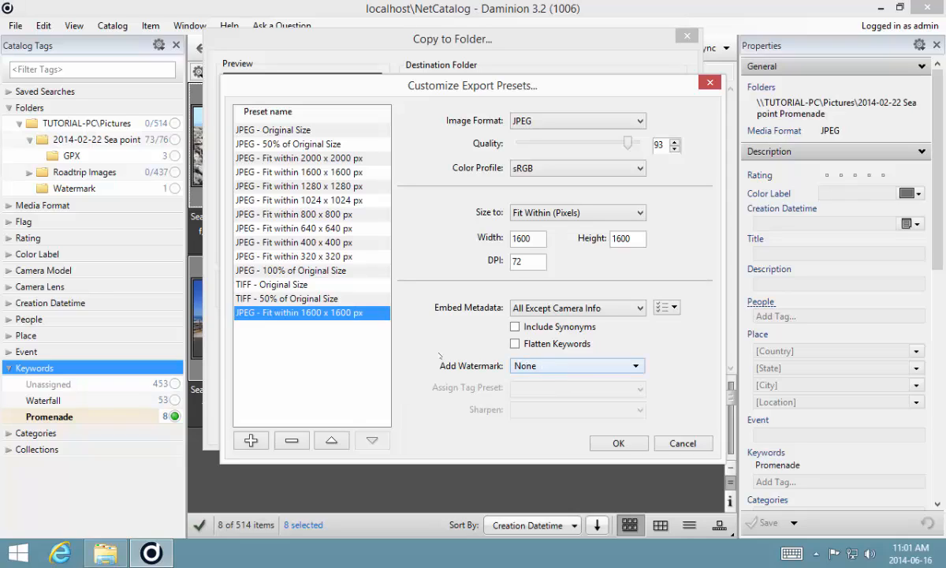
{"action": "left_click", "coordinate": [291, 441]}
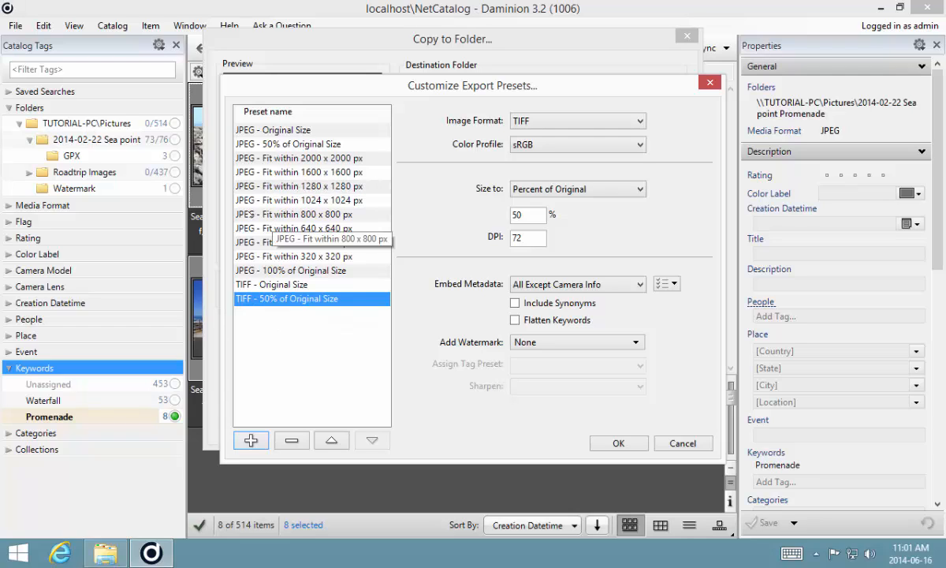
Step: Start a custom watermark for the JPEG - Fit within 800 x 800 px preset, using the image in the Pictures folder's Watermark sub-folder
{"action": "left_click", "coordinate": [262, 214]}
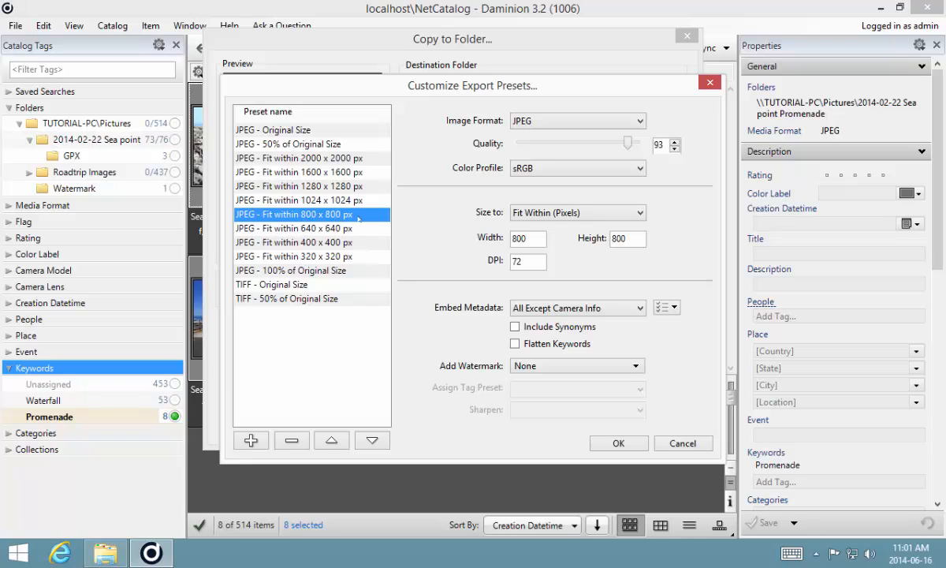
{"action": "left_click", "coordinate": [624, 367]}
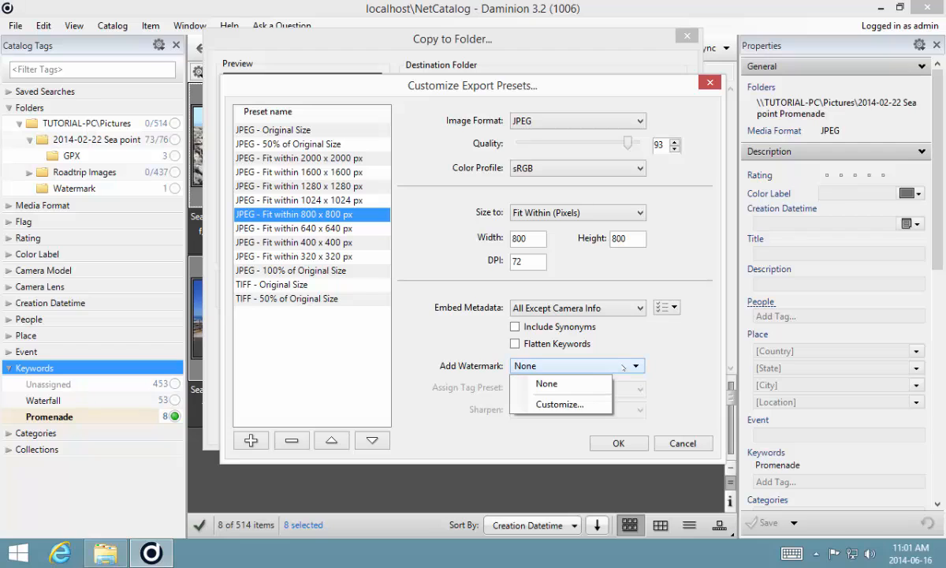
{"action": "left_click", "coordinate": [550, 405]}
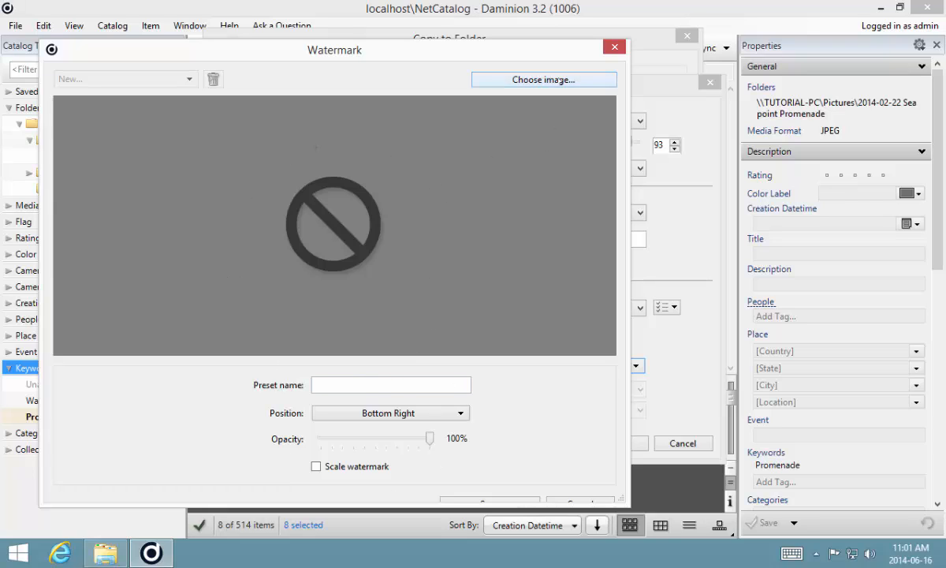
{"action": "left_click", "coordinate": [560, 79]}
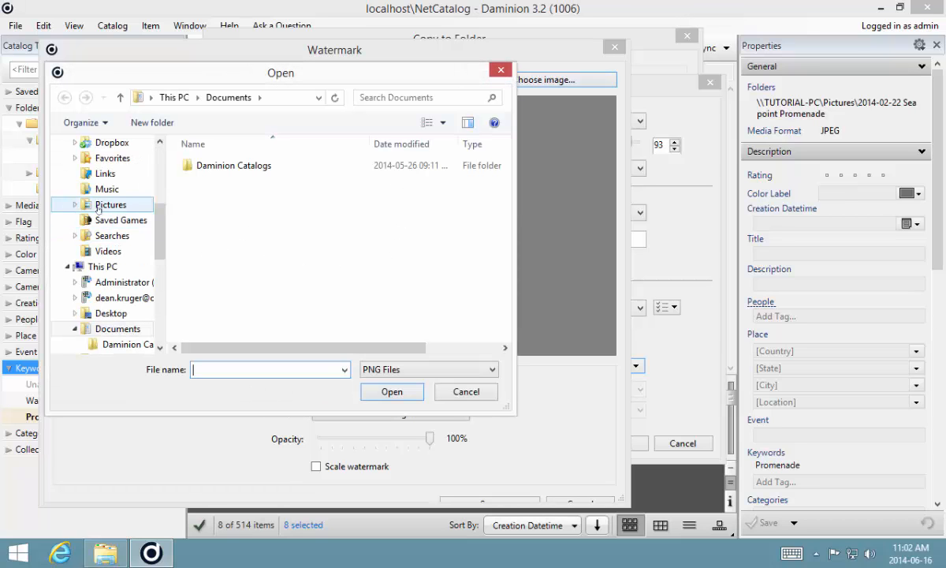
{"action": "left_click", "coordinate": [95, 204]}
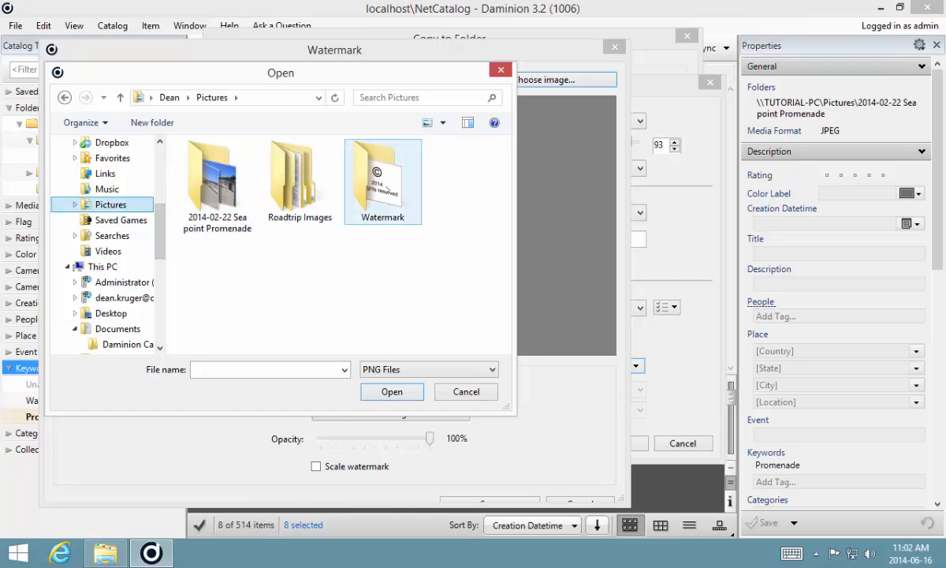
{"action": "double_click", "coordinate": [383, 186]}
{"action": "double_click", "coordinate": [207, 167]}
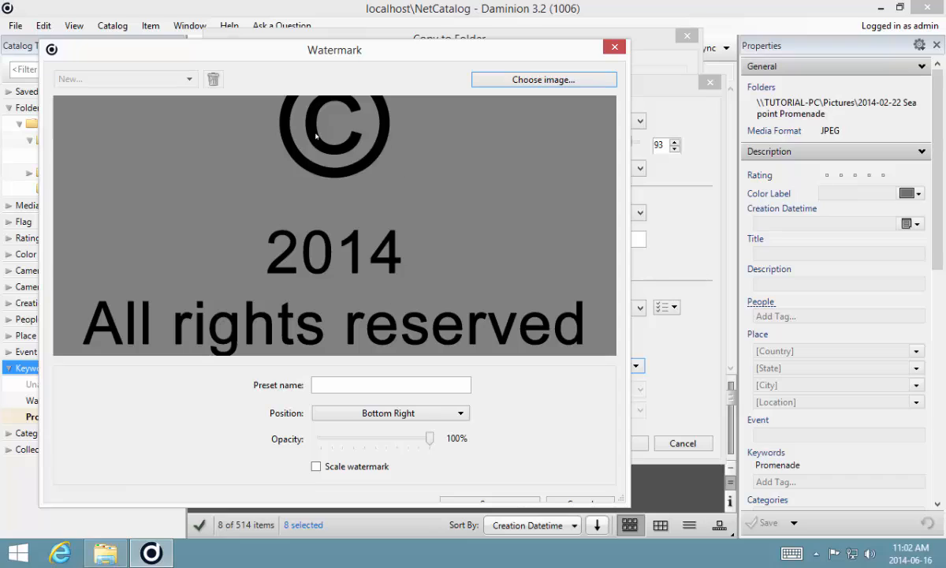
Step: Name the watermark preset 800x600 Watermark and set its position to Middle Center
{"action": "left_click", "coordinate": [323, 384]}
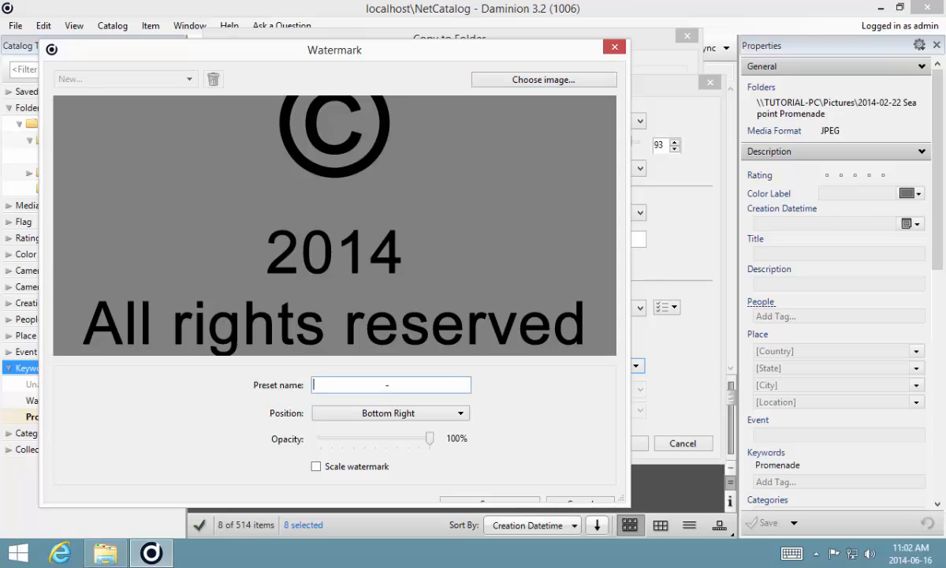
{"action": "type", "text": "800x600 Waterma"}
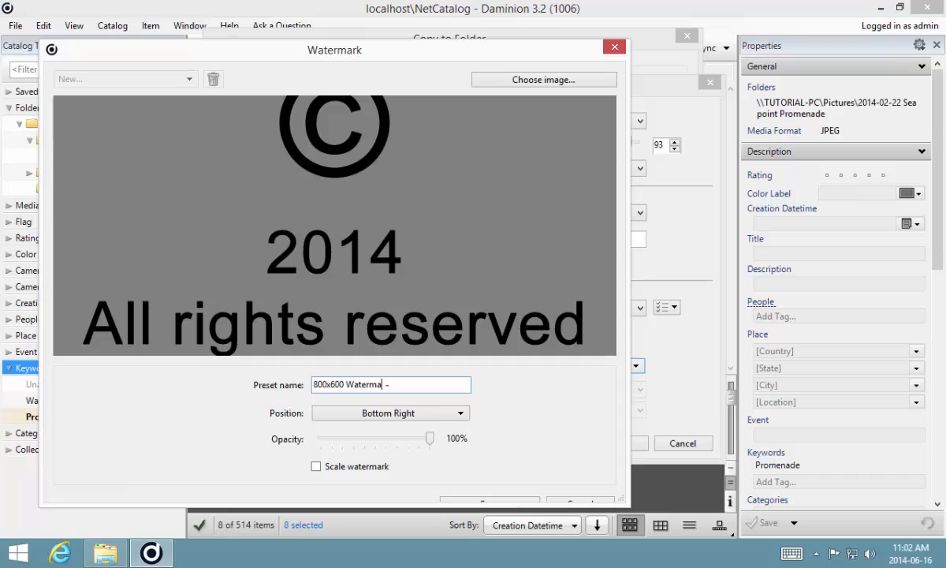
{"action": "type", "text": "krk"}
{"action": "left_click", "coordinate": [422, 413]}
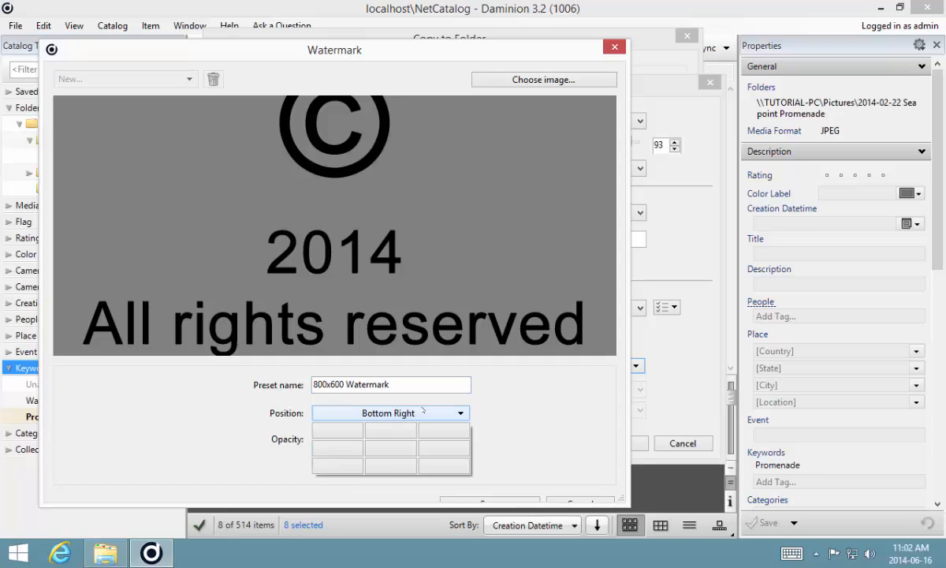
{"action": "left_click", "coordinate": [391, 448]}
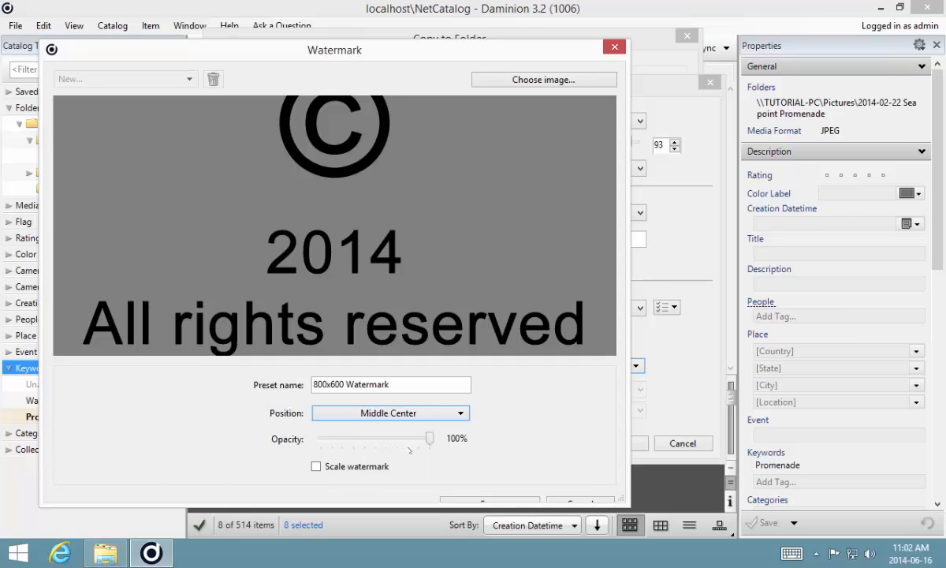
Step: Set the watermark's opacity to 80% and save the watermark preset
{"action": "left_click_drag", "start_coordinate": [429, 439], "coordinate": [410, 440]}
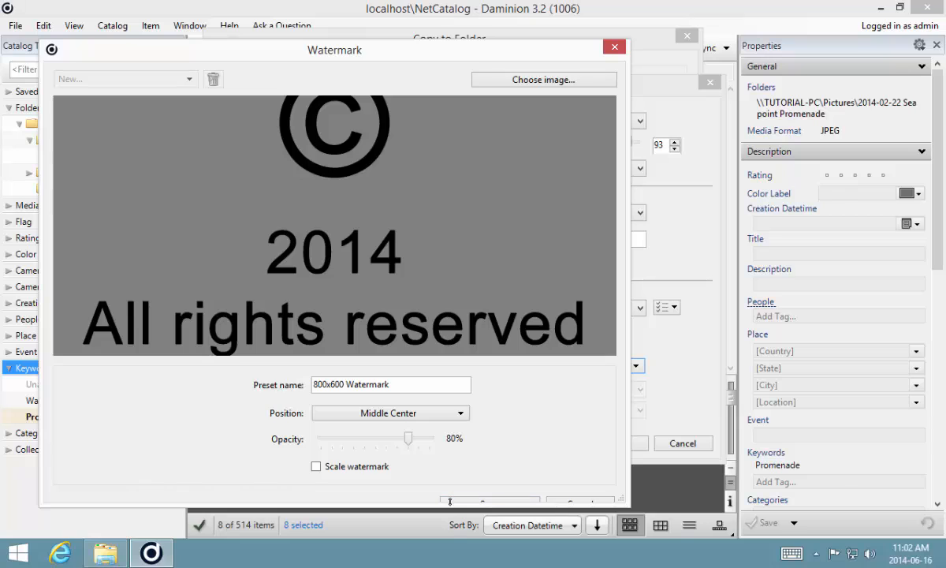
{"action": "mouse_move", "coordinate": [453, 505]}
{"action": "left_mouse_down"}
{"action": "mouse_move", "coordinate": [453, 525]}
{"action": "mouse_move", "coordinate": [454, 505]}
{"action": "left_mouse_up"}
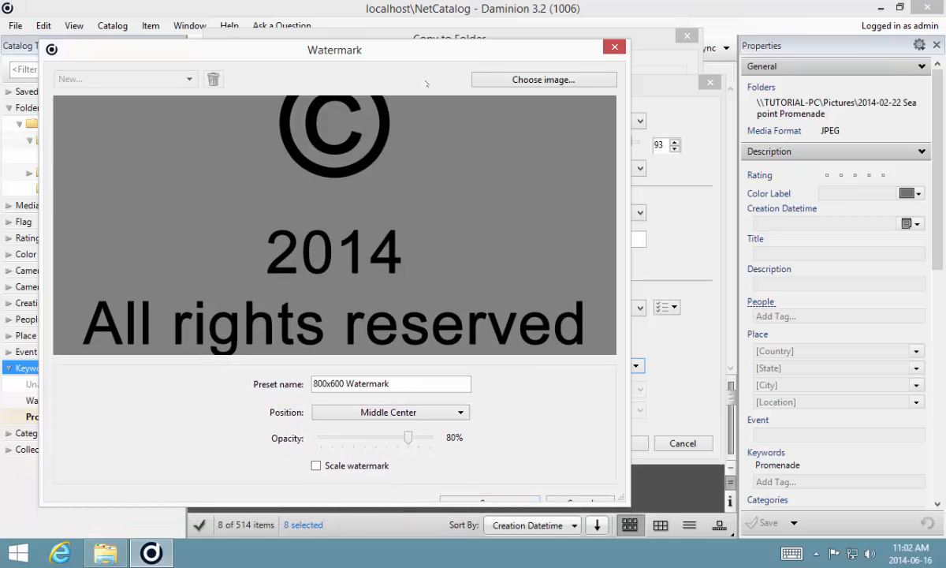
{"action": "left_click_drag", "start_coordinate": [394, 41], "coordinate": [411, 3]}
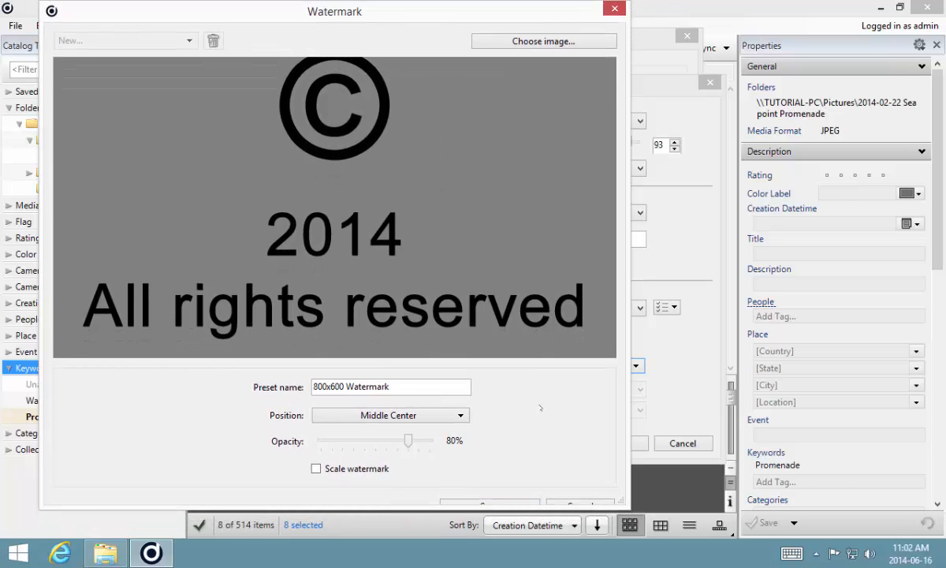
{"action": "left_click", "coordinate": [489, 503]}
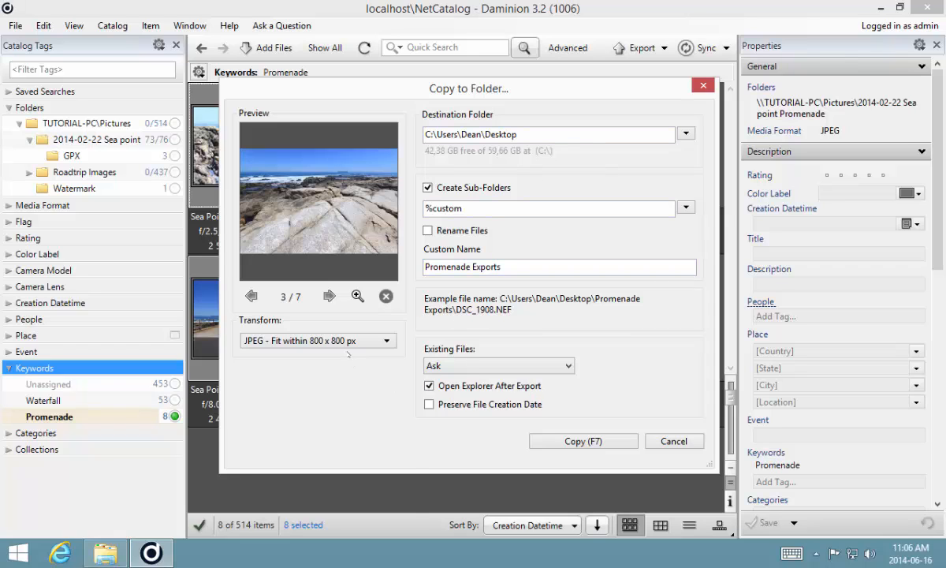
Step: Assign 800x600 Watermark to the JPEG - Fit within 800 x 800 px preset and run the copy to the Promenade Exports folder
{"action": "left_click", "coordinate": [328, 338]}
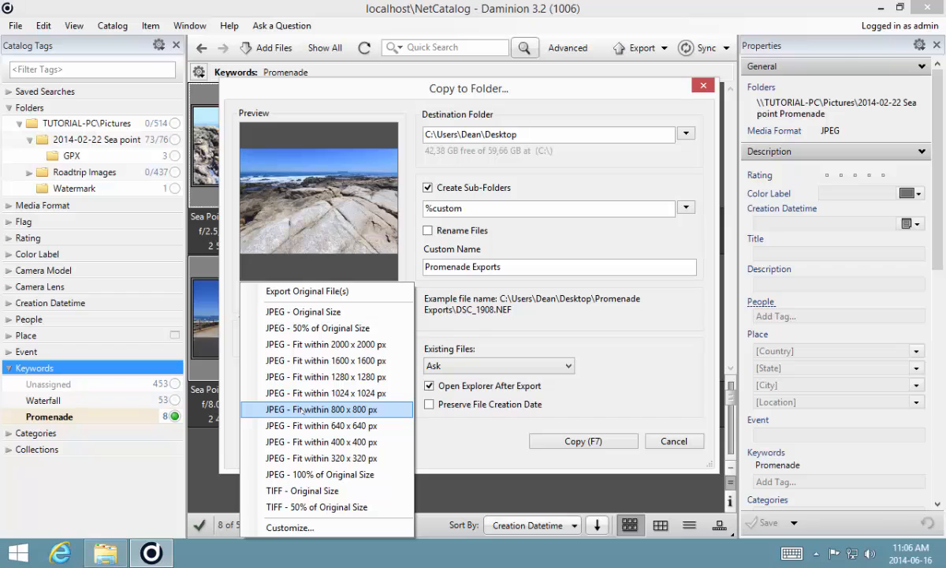
{"action": "left_click", "coordinate": [289, 528]}
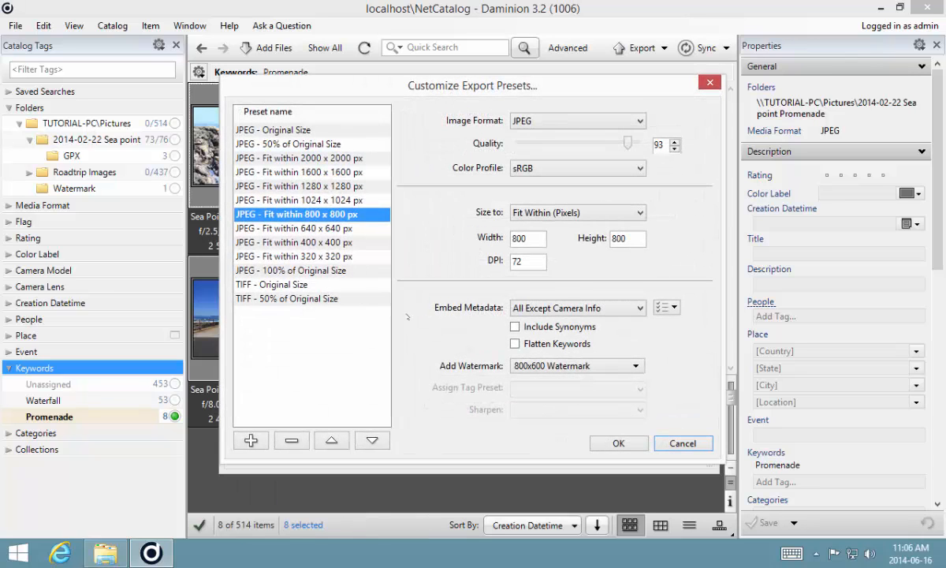
{"action": "left_click", "coordinate": [635, 366]}
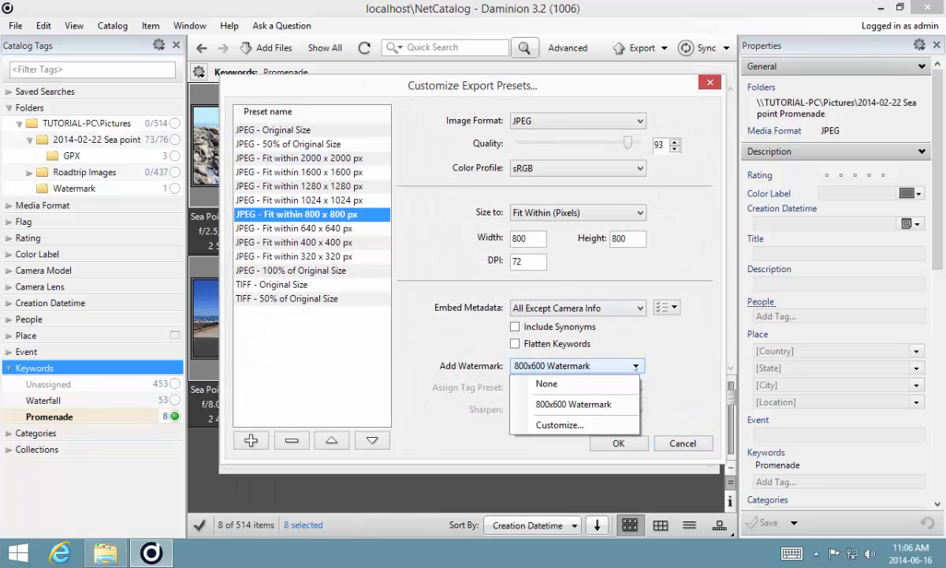
{"action": "left_click", "coordinate": [571, 403]}
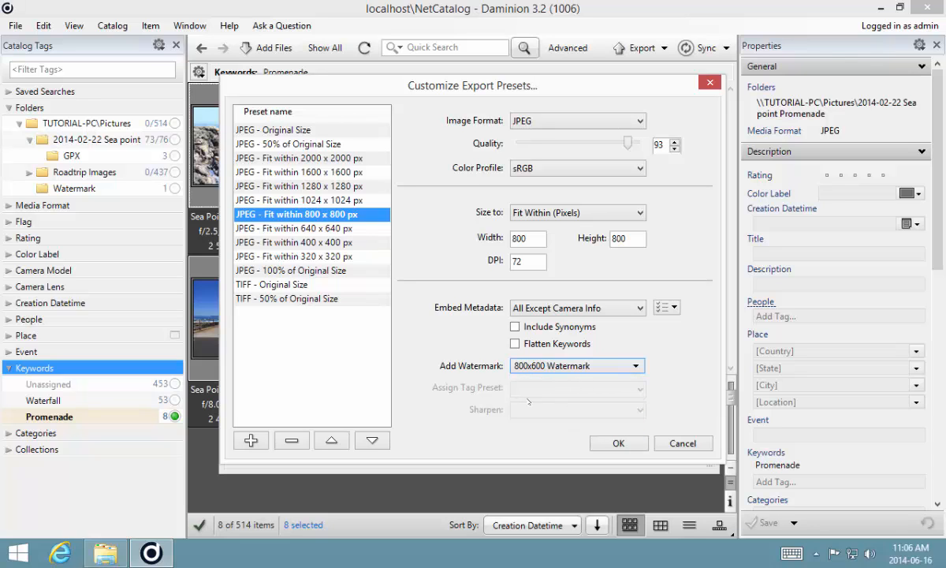
{"action": "left_click", "coordinate": [600, 443]}
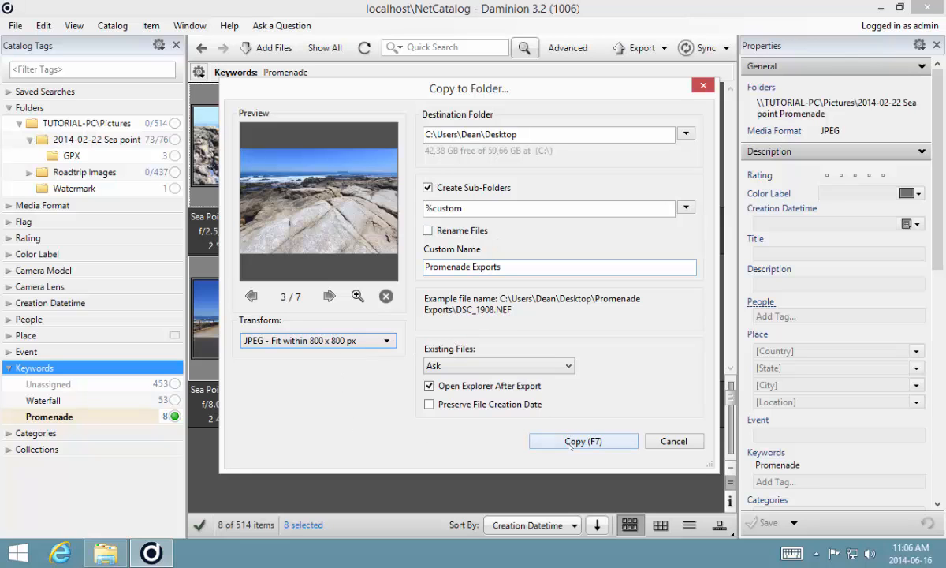
{"action": "left_click", "coordinate": [571, 441]}
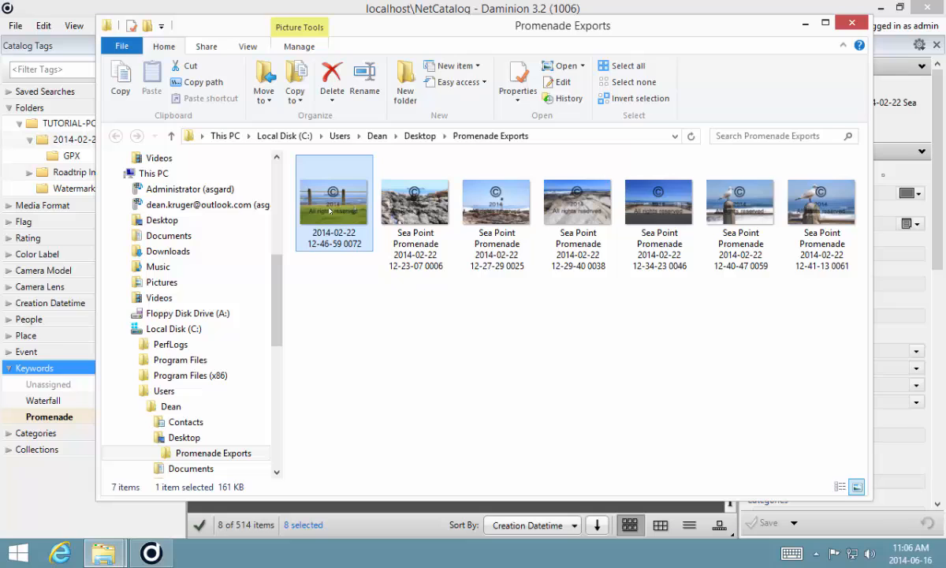
{"action": "double_click", "coordinate": [330, 211]}
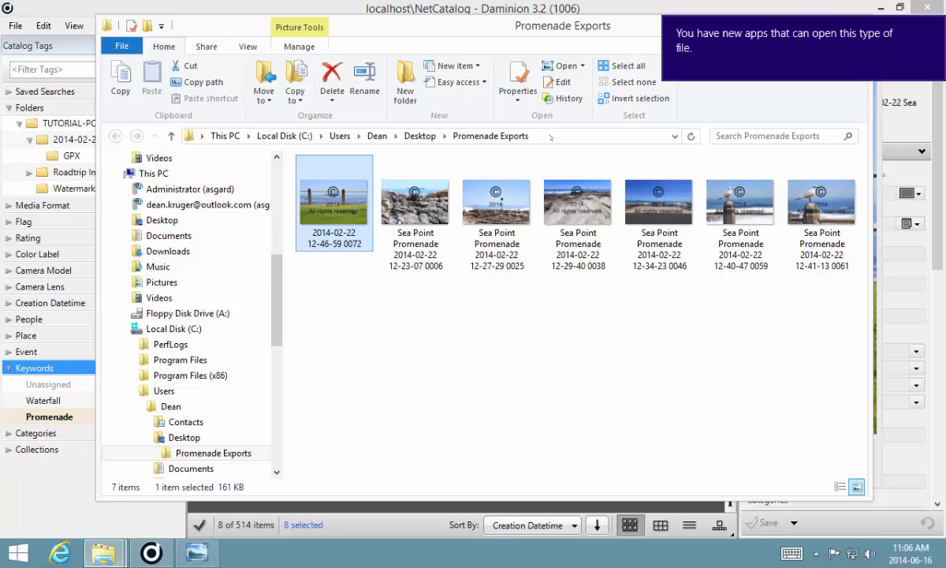
{"action": "left_click", "coordinate": [754, 47]}
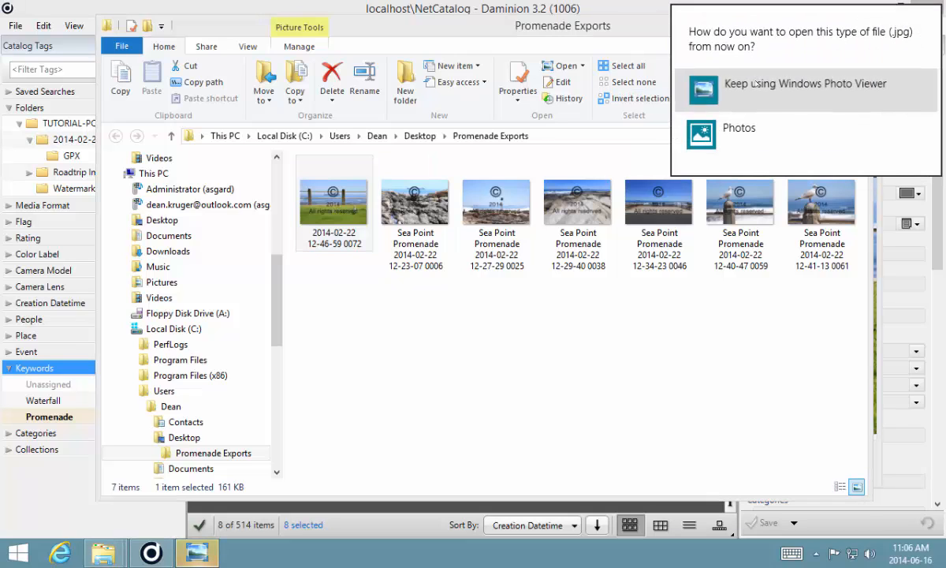
{"action": "left_click", "coordinate": [755, 82]}
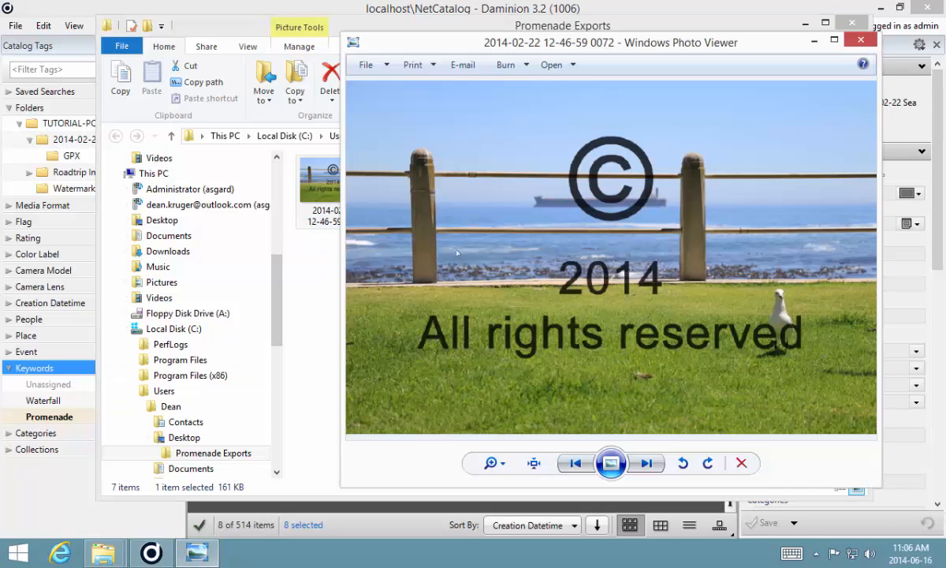
Step: Browse through the exported photos in Windows Photo Viewer to check their watermark, and close the viewer
{"action": "left_click_drag", "start_coordinate": [631, 44], "coordinate": [420, 40]}
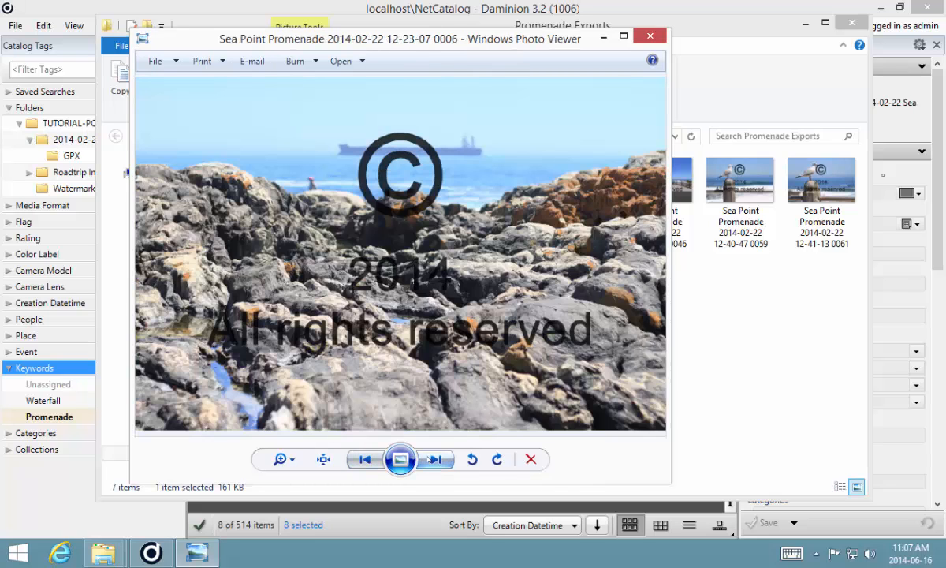
{"action": "left_click", "coordinate": [436, 459]}
{"action": "left_click", "coordinate": [437, 459]}
{"action": "left_click", "coordinate": [436, 459]}
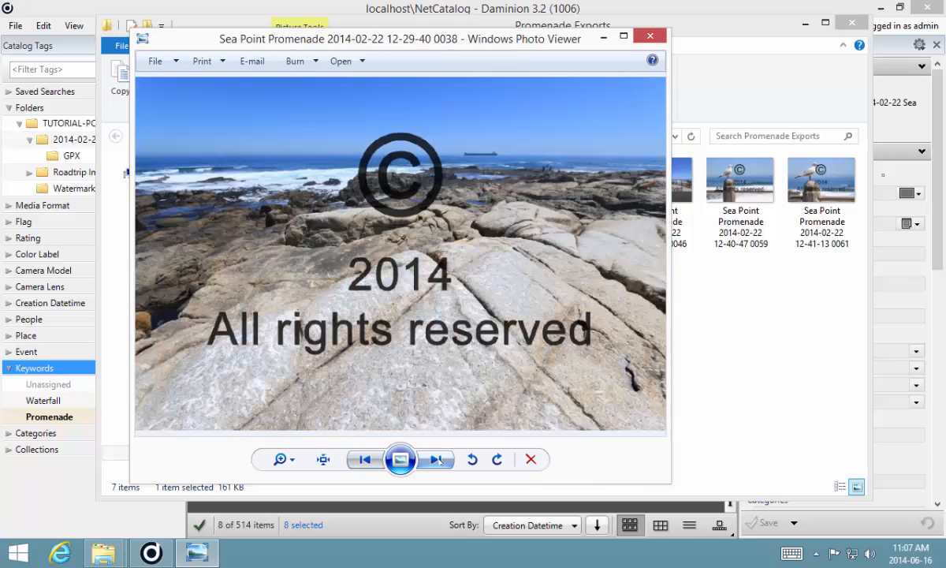
{"action": "left_click", "coordinate": [436, 459]}
{"action": "left_click", "coordinate": [436, 459]}
{"action": "left_click", "coordinate": [436, 459]}
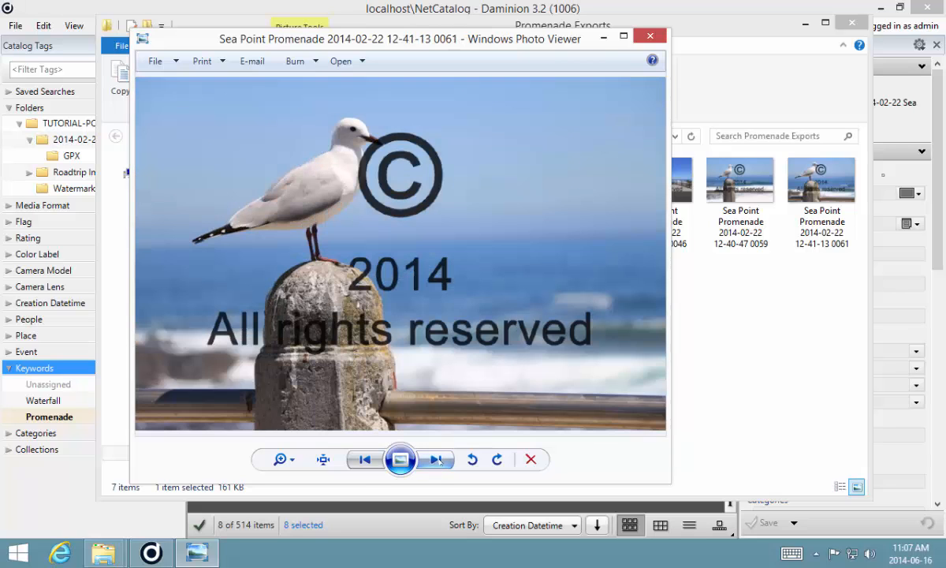
{"action": "left_click", "coordinate": [437, 459]}
{"action": "left_click", "coordinate": [436, 459]}
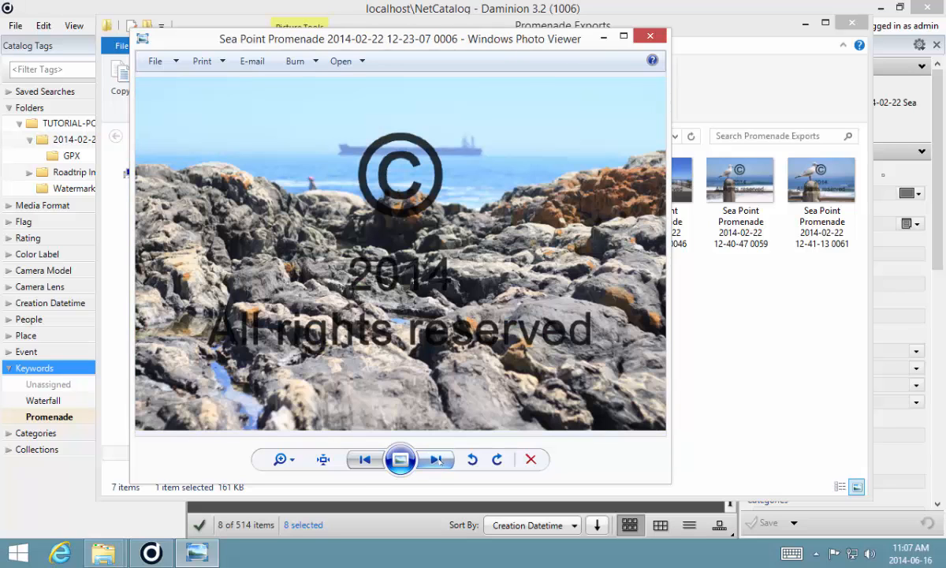
{"action": "left_click", "coordinate": [436, 459]}
{"action": "left_click", "coordinate": [436, 459]}
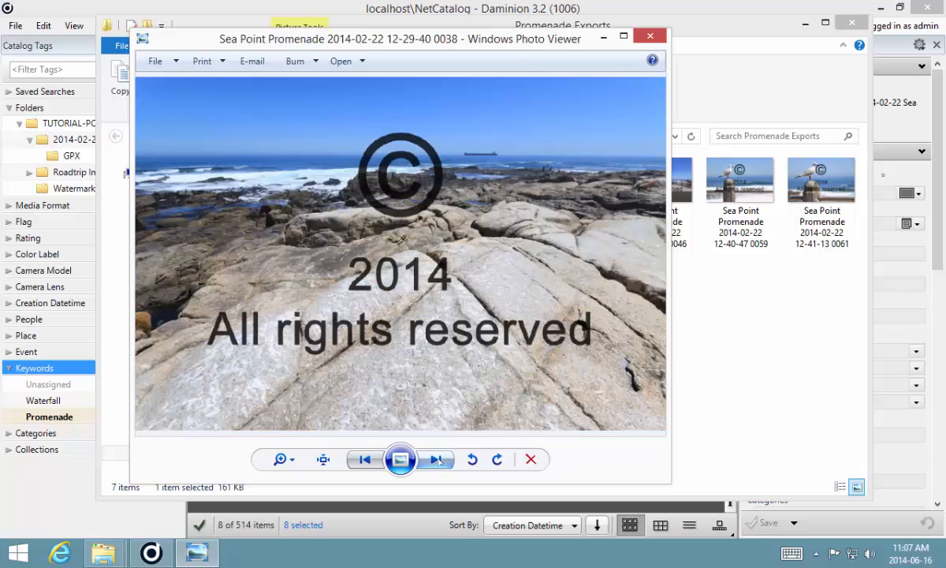
{"action": "left_click", "coordinate": [436, 459]}
{"action": "left_click", "coordinate": [436, 459]}
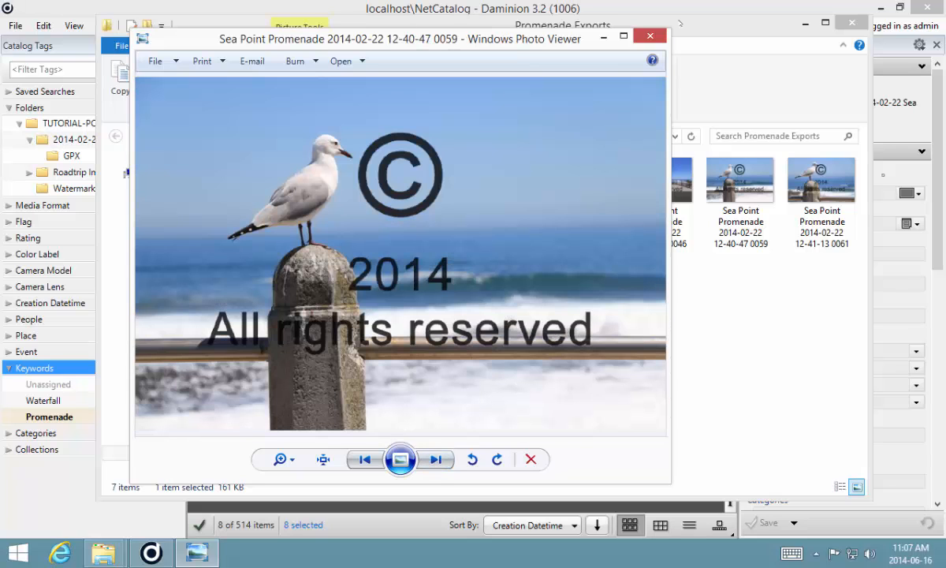
{"action": "left_click", "coordinate": [659, 35]}
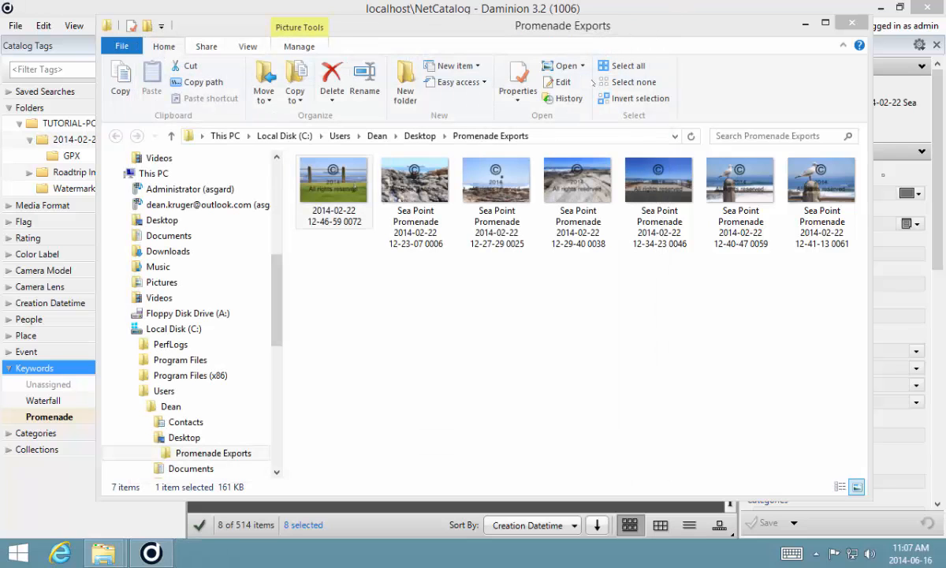